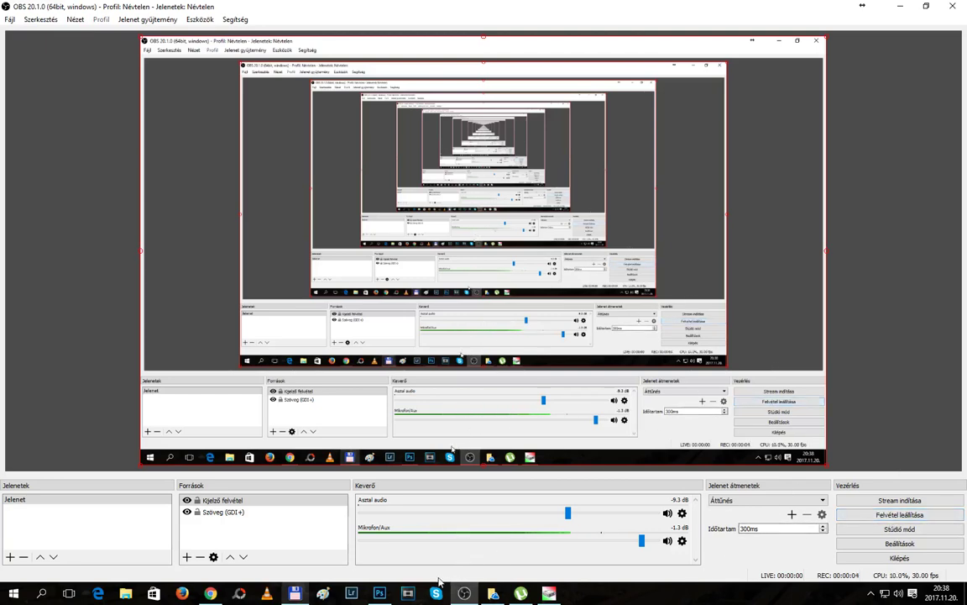
Switch to the Photoshop window showing the train station photo
left_click(380, 594)
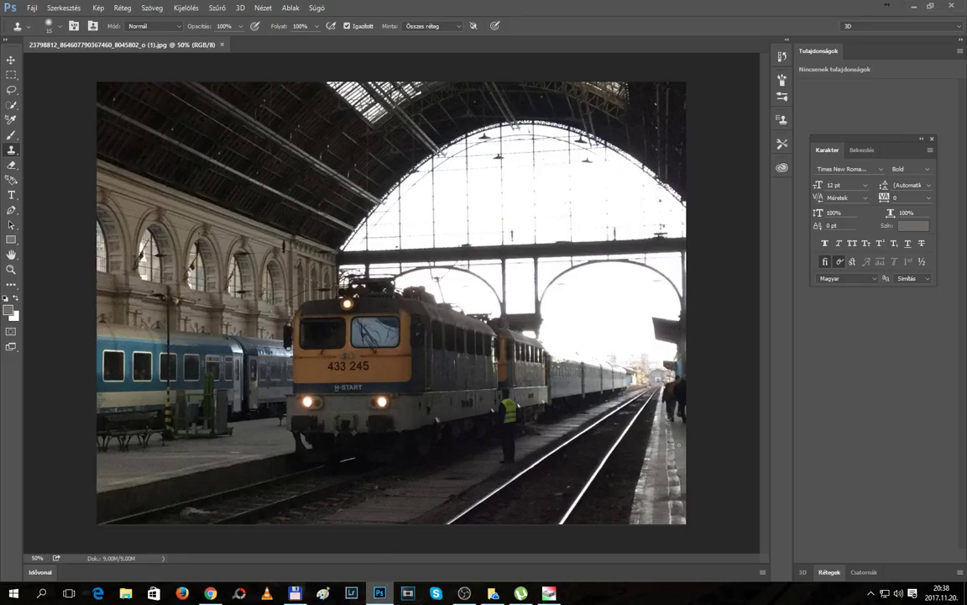
Zoom to 200% and scroll to the yellow-vested worker beside the train
key("ctrl+plus")
key("ctrl+plus")
key("ctrl+plus")
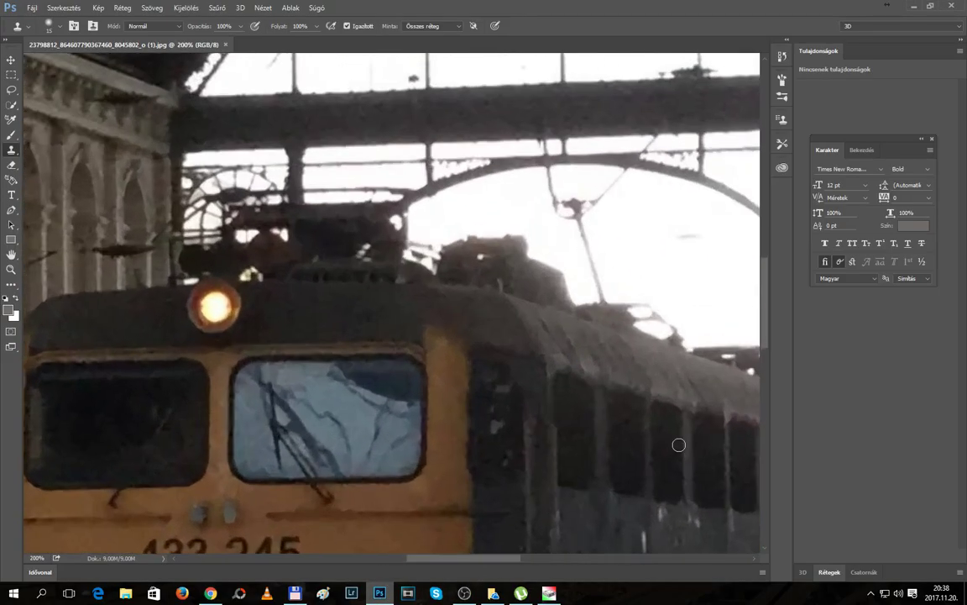
left_click_drag(763, 260, 769, 420)
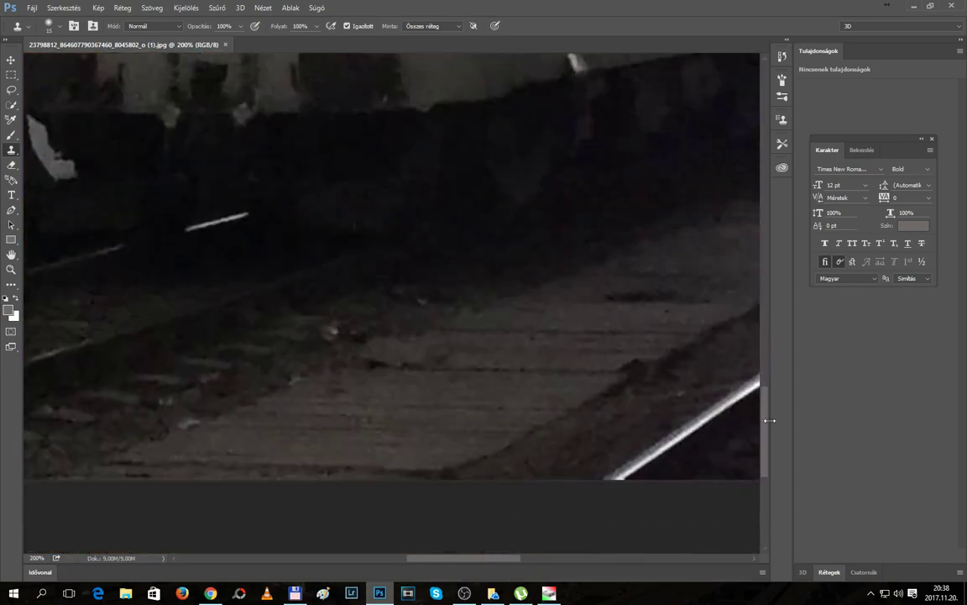
left_click_drag(443, 568, 504, 568)
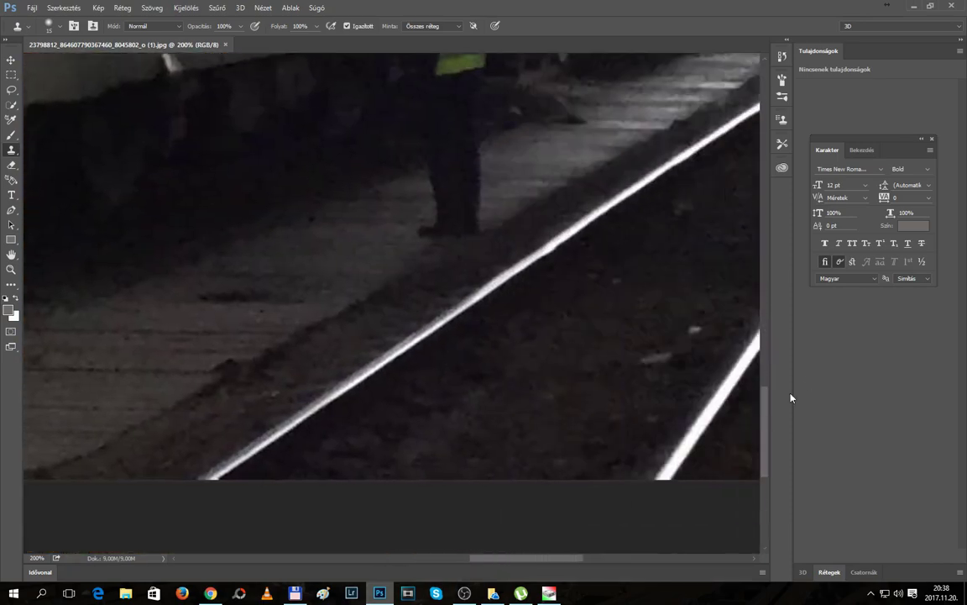
mouse_move(767, 420)
left_mouse_down()
mouse_move(765, 356)
mouse_move(764, 367)
left_mouse_up()
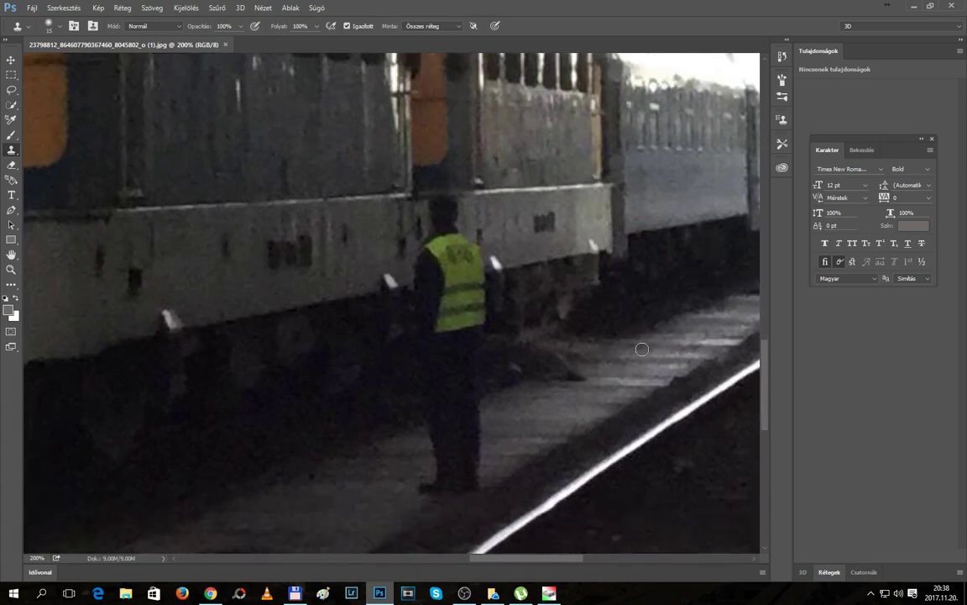
Quick-select the worker from his feet up through legs, arm and shoulder
left_click(13, 105)
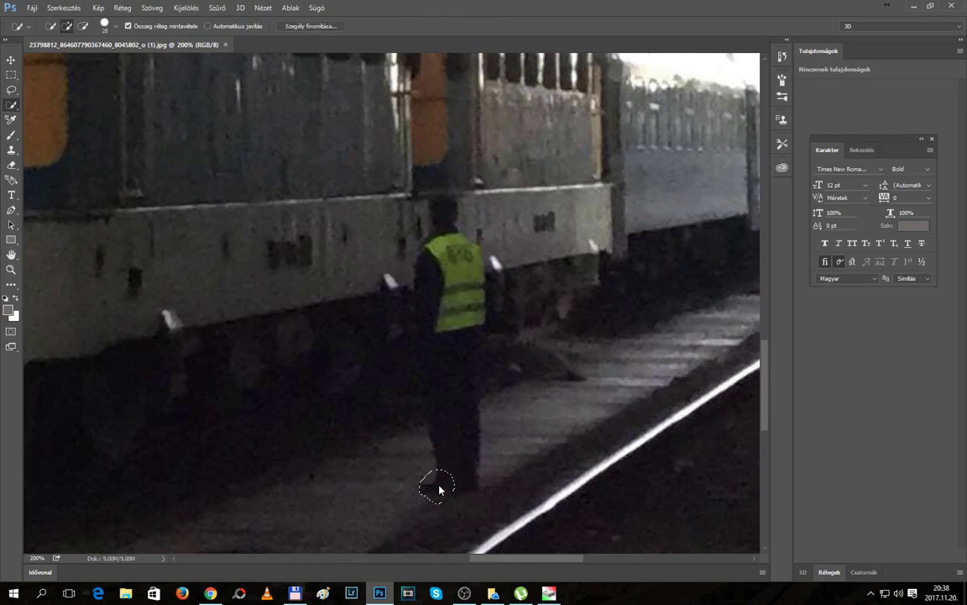
left_click(462, 475)
mouse_move(462, 461)
left_mouse_down()
mouse_move(449, 335)
mouse_move(455, 309)
mouse_move(466, 319)
left_mouse_up()
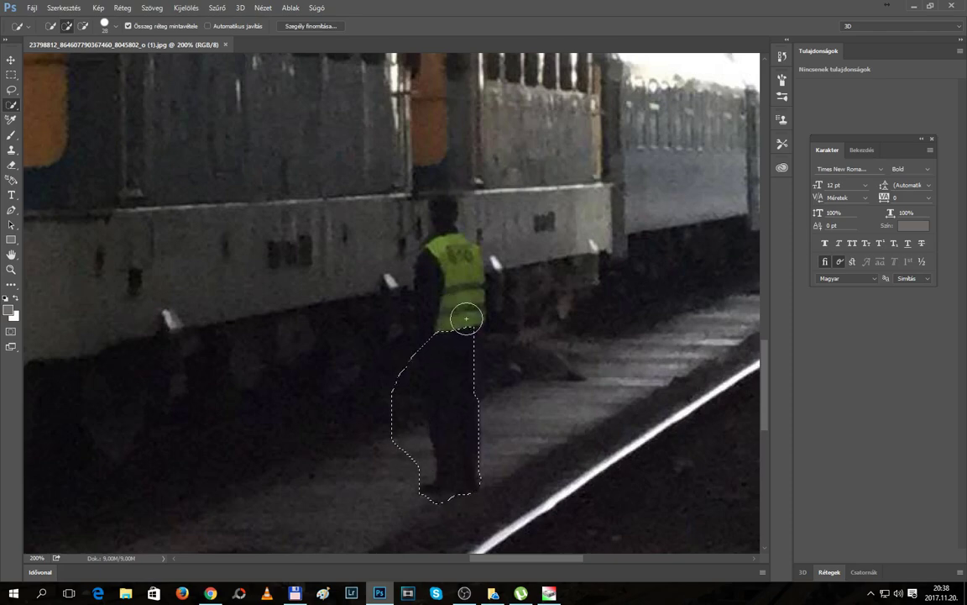
left_click(12, 107)
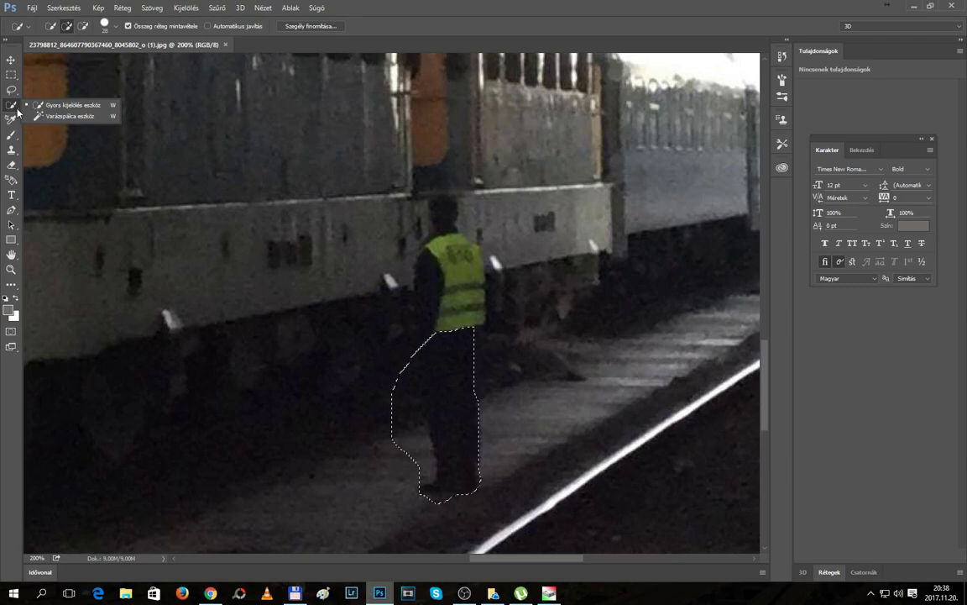
left_click(412, 14)
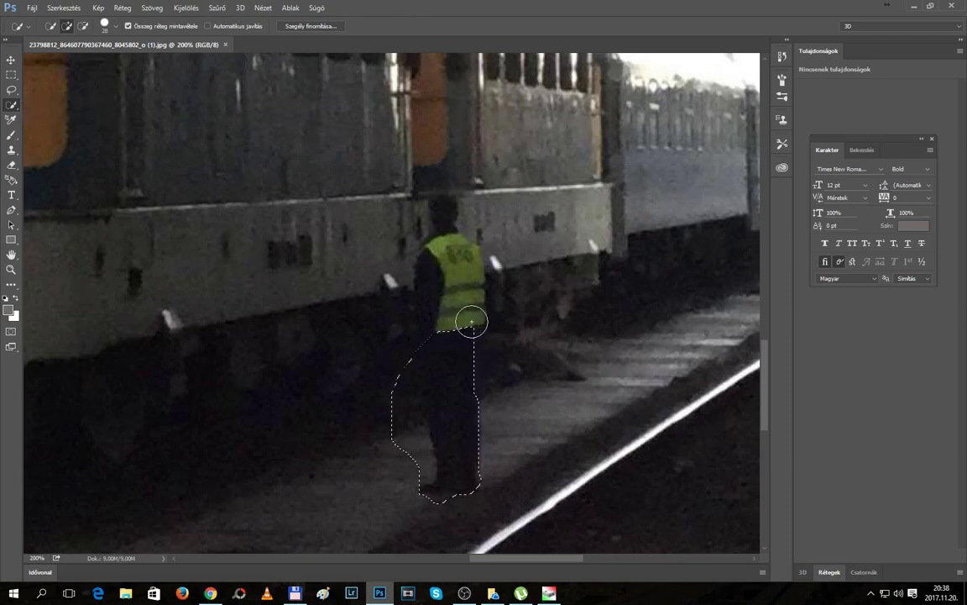
mouse_move(471, 314)
left_mouse_down()
mouse_move(440, 282)
mouse_move(449, 222)
left_mouse_up()
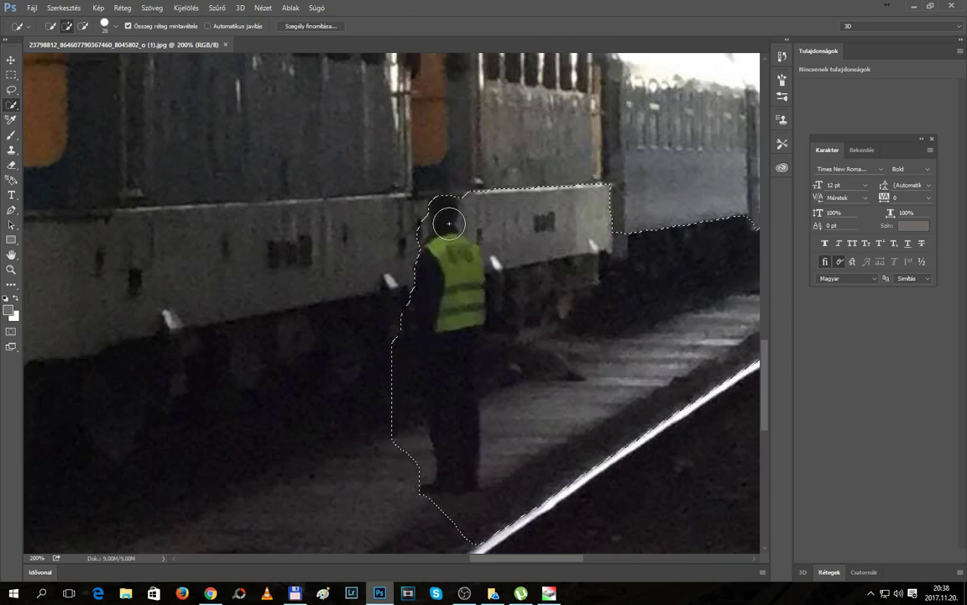
Add the head, then subtract selection spill around the head, arm and feet
key("ctrl+alt+z")
key("ctrl+alt+z")
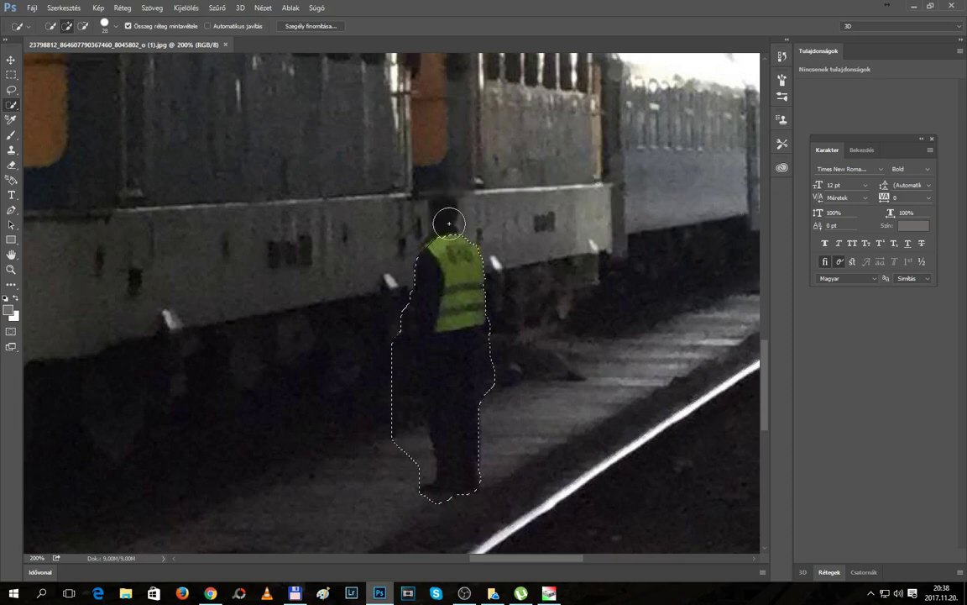
left_click(448, 220)
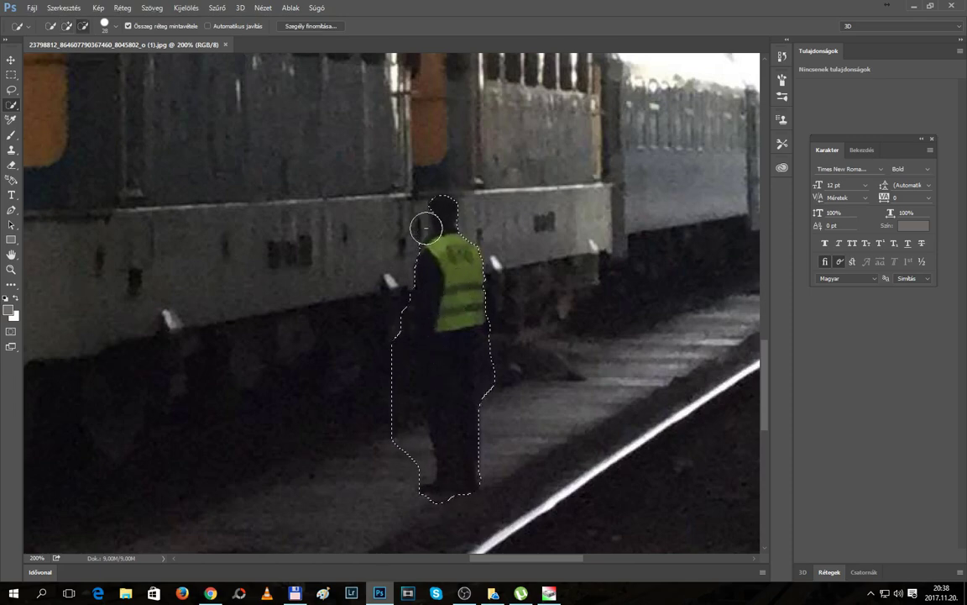
left_click_drag(419, 286, 420, 267)
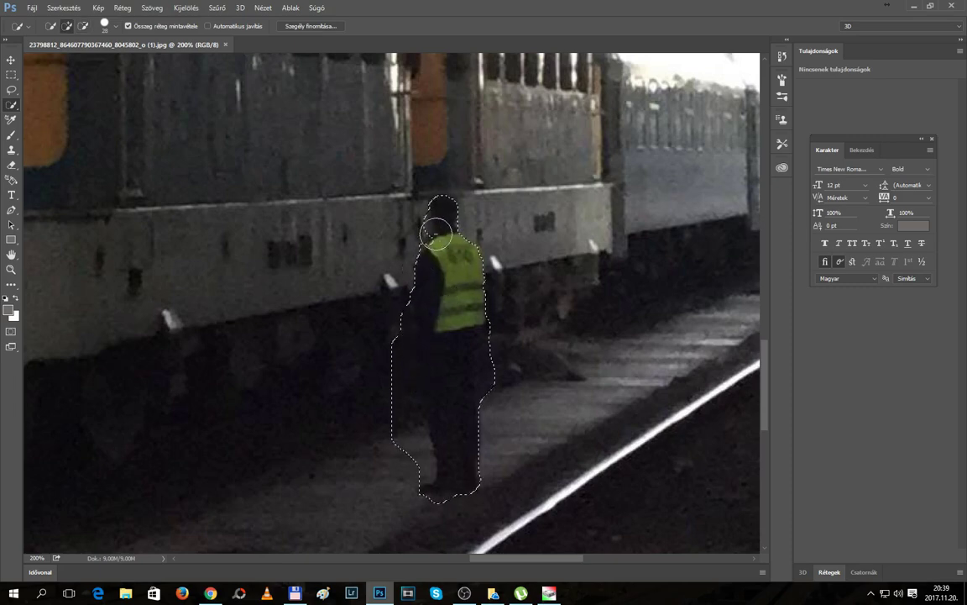
key("alt")
left_click(443, 230, "alt")
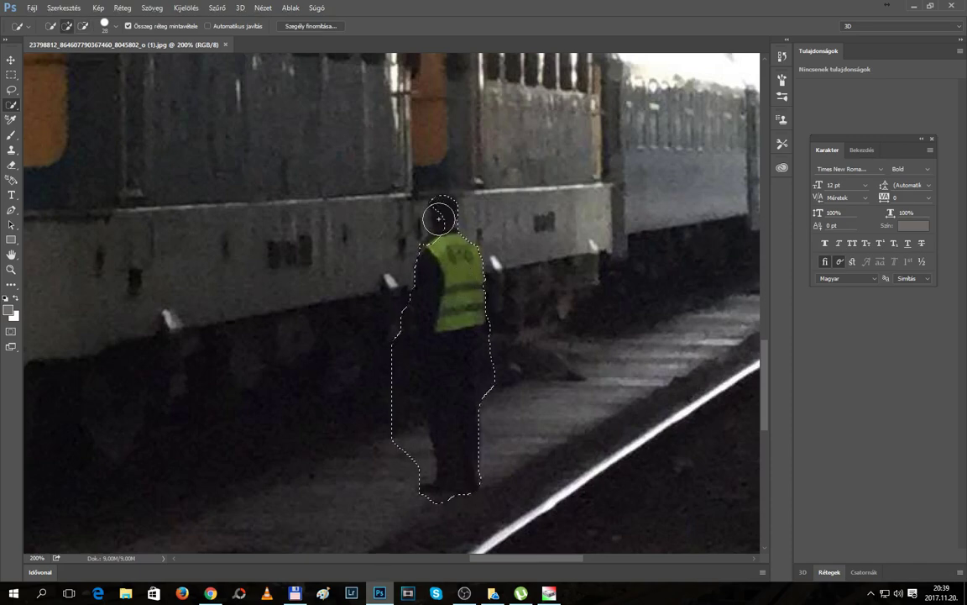
key("alt")
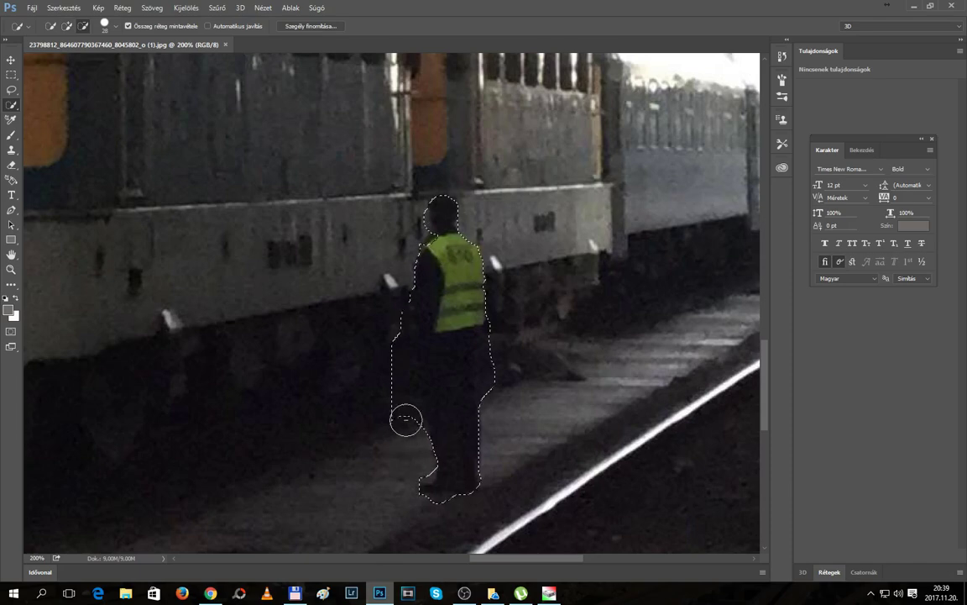
left_click(408, 325, "alt")
mouse_move(421, 458)
left_mouse_down()
mouse_move(430, 499)
mouse_move(432, 479)
left_mouse_up()
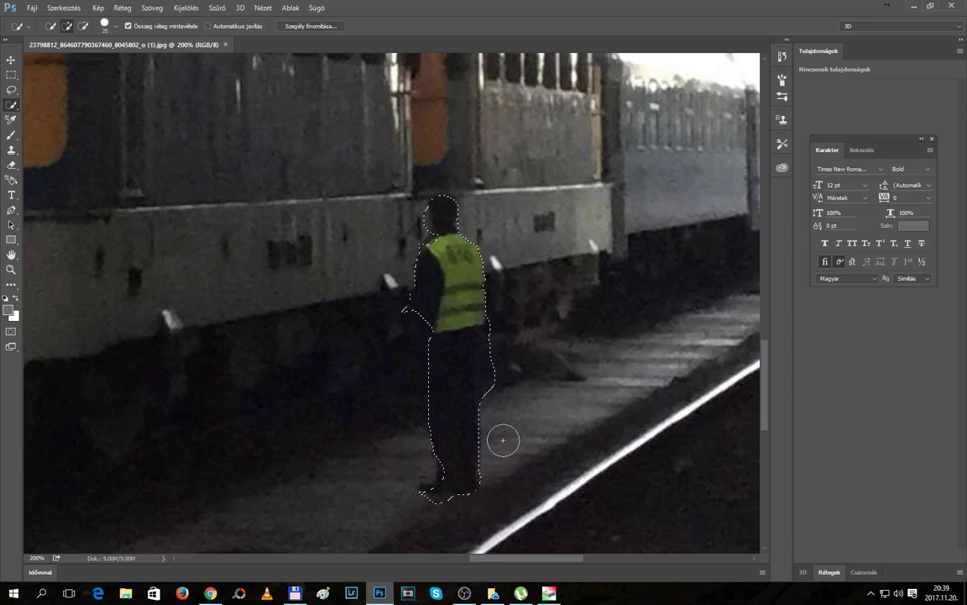
Content-Aware fill the worker selection in Normal mode at 100% opacity
left_click(63, 9)
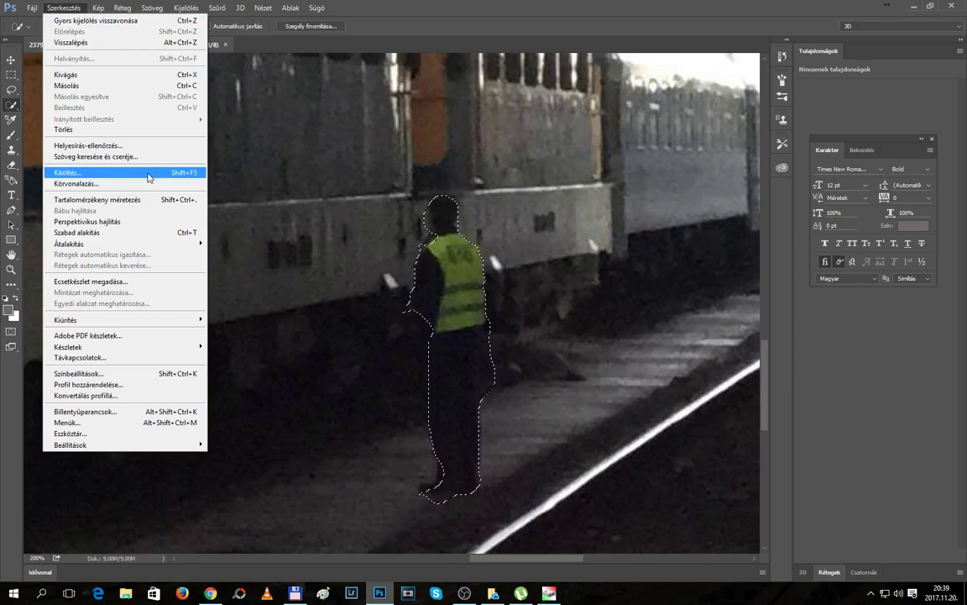
left_click(149, 177)
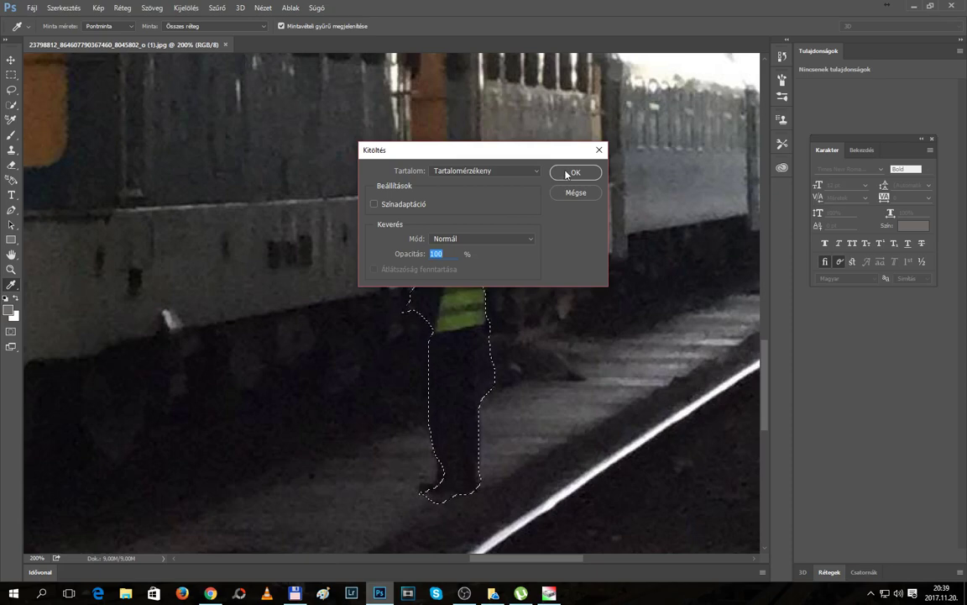
left_click(530, 240)
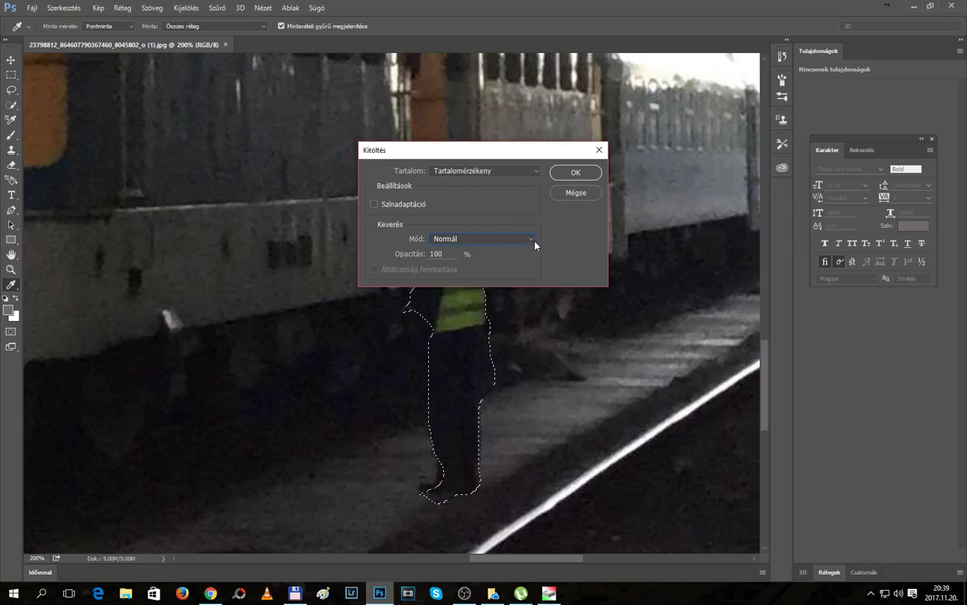
left_click(534, 243)
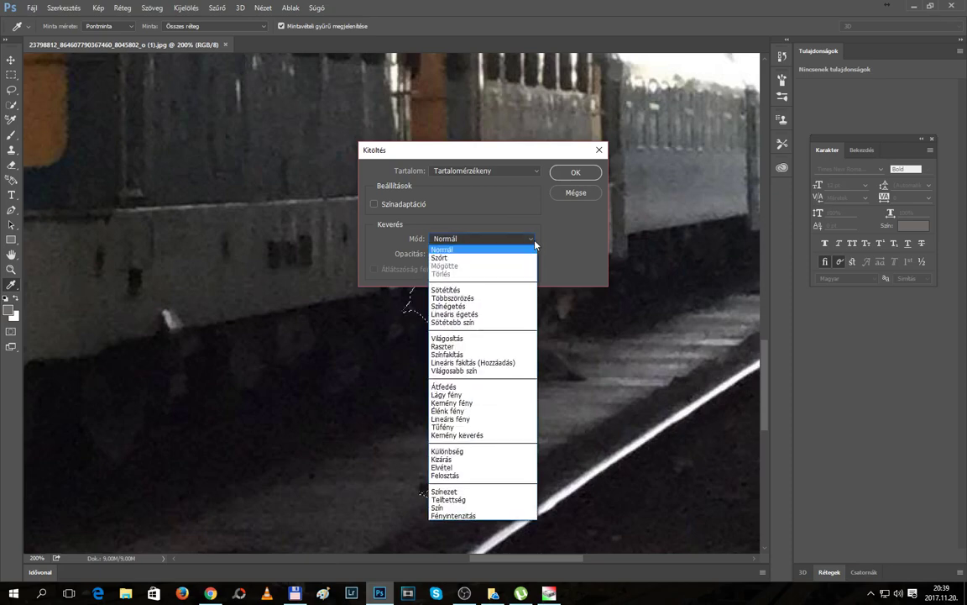
left_click(535, 244)
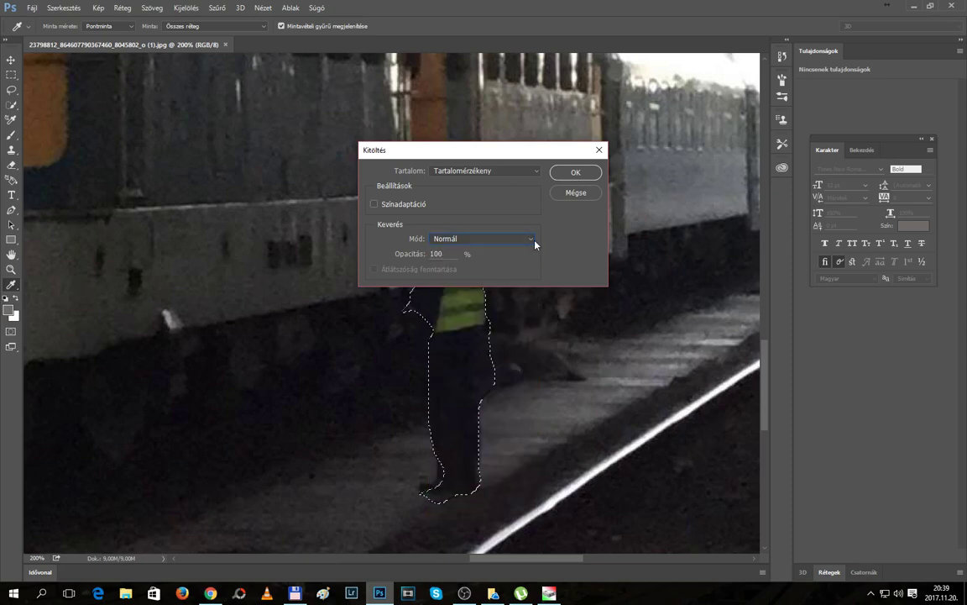
left_click(558, 176)
key("w")
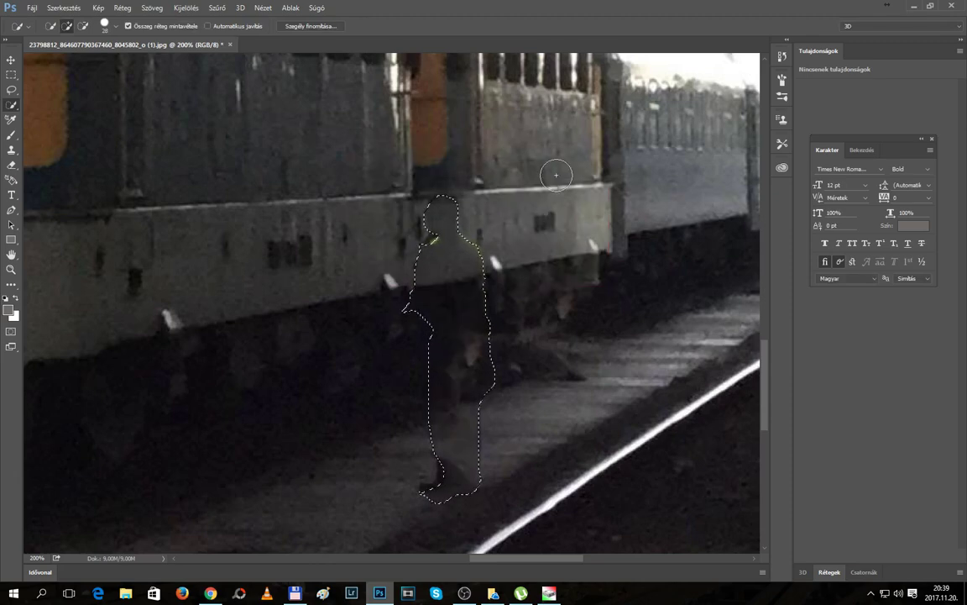
Deselect and clone train-side texture over the worker's leftover ghost traces
key("ctrl+d")
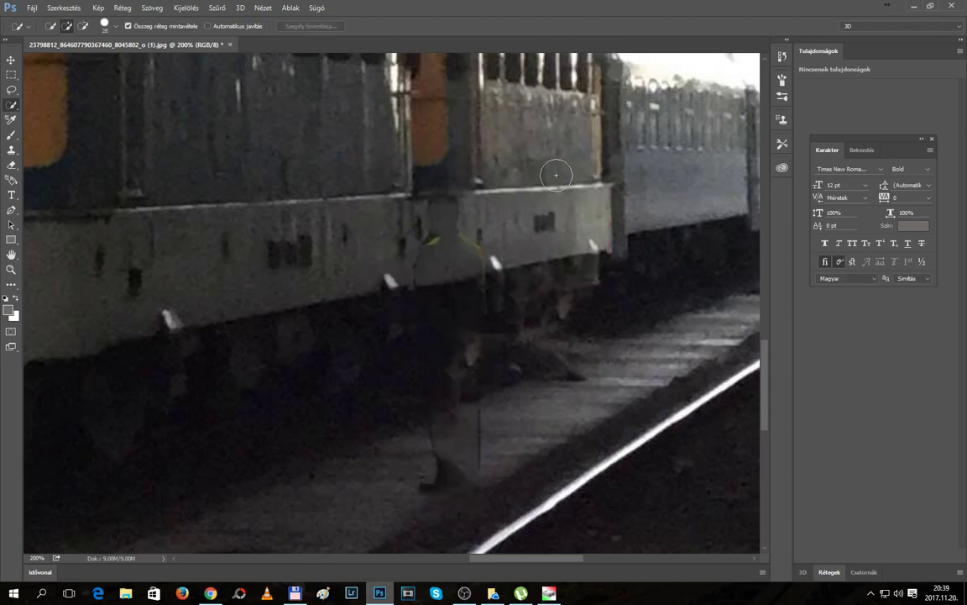
left_click(13, 151)
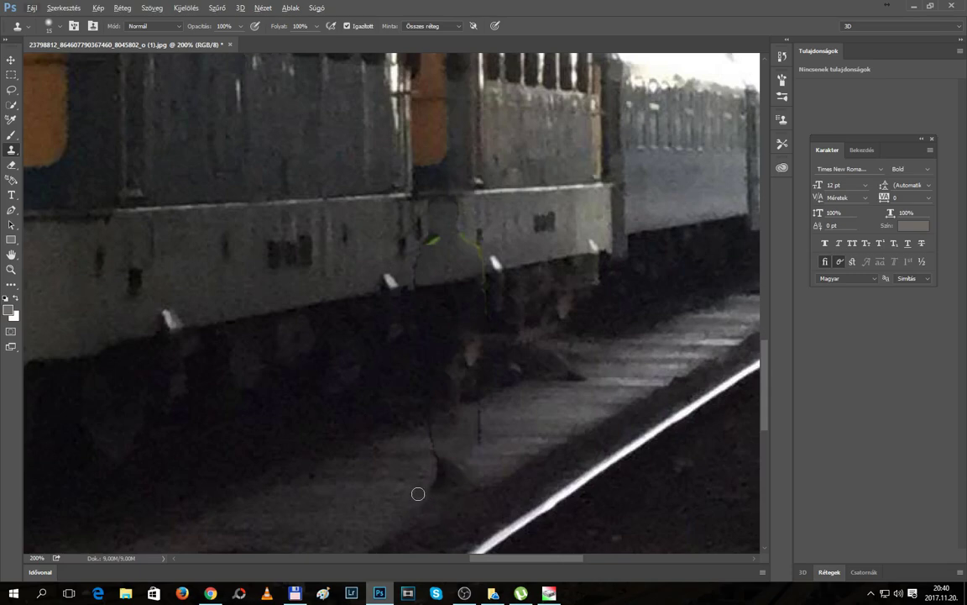
mouse_move(436, 488)
left_mouse_down()
mouse_move(441, 479)
mouse_move(420, 465)
mouse_move(432, 441)
mouse_move(445, 460)
mouse_move(424, 479)
mouse_move(454, 458)
mouse_move(443, 461)
mouse_move(467, 464)
mouse_move(434, 511)
mouse_move(494, 428)
left_mouse_up()
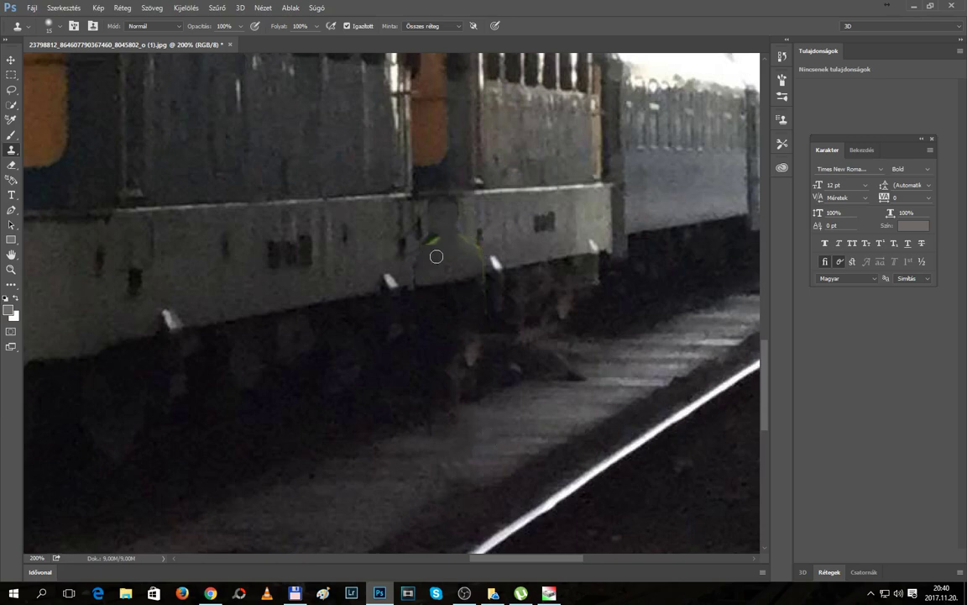
left_click_drag(433, 244, 456, 290)
left_click_drag(419, 265, 424, 276)
mouse_move(458, 234)
left_mouse_down()
mouse_move(470, 262)
mouse_move(479, 259)
mouse_move(455, 268)
left_mouse_up()
Clone panel texture over the white stripe on the train's lower side panel
scroll(456, 244, "up", 1)
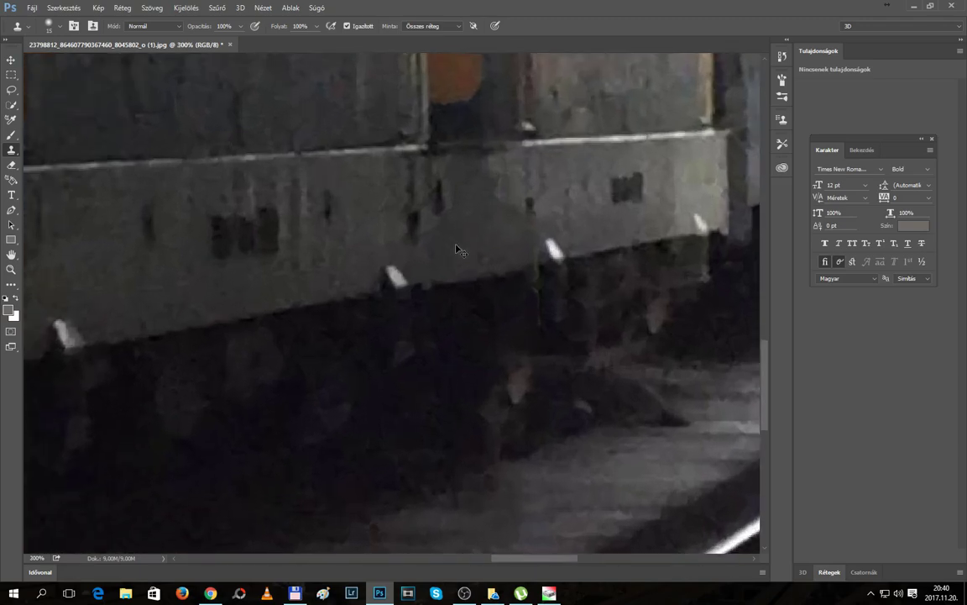
scroll(456, 244, "up", 1)
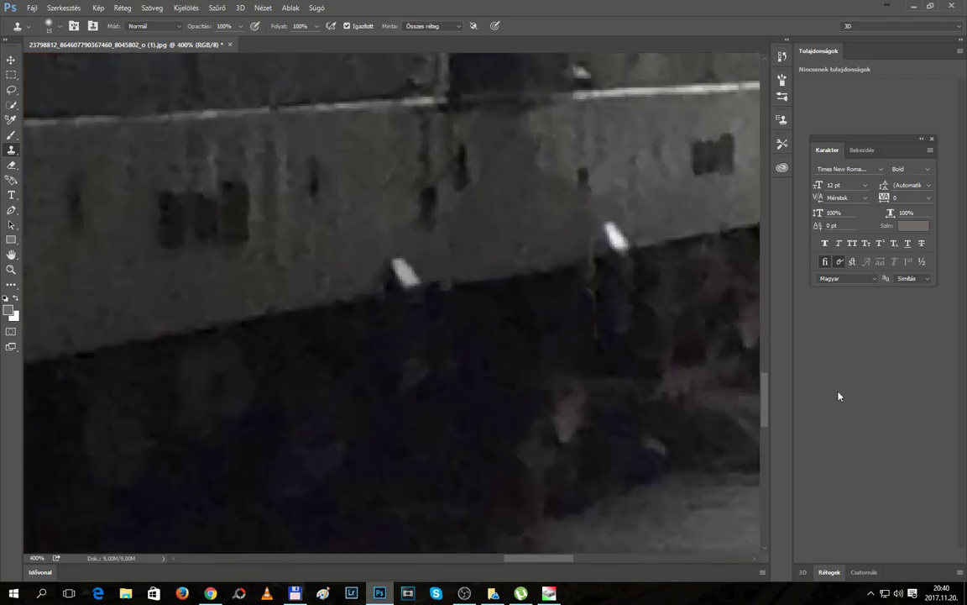
left_click_drag(765, 410, 765, 405)
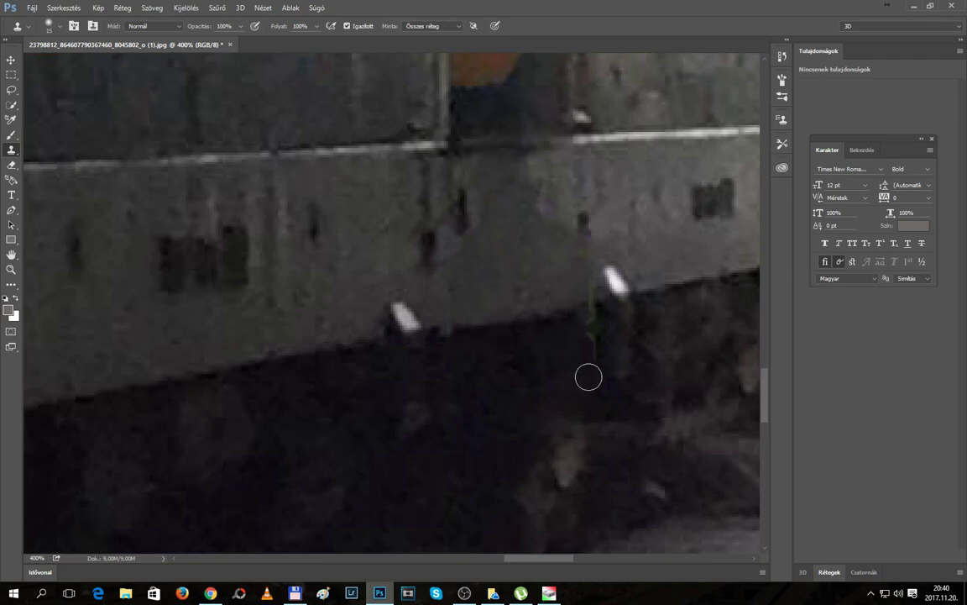
mouse_move(597, 356)
left_mouse_down()
mouse_move(588, 287)
mouse_move(581, 307)
left_mouse_up()
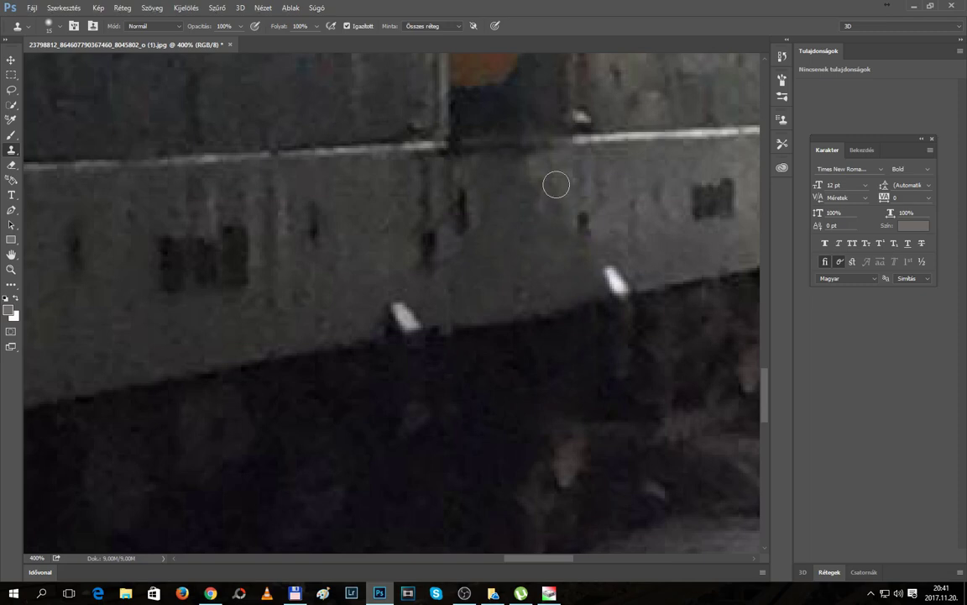
left_click(619, 245)
left_click(617, 330)
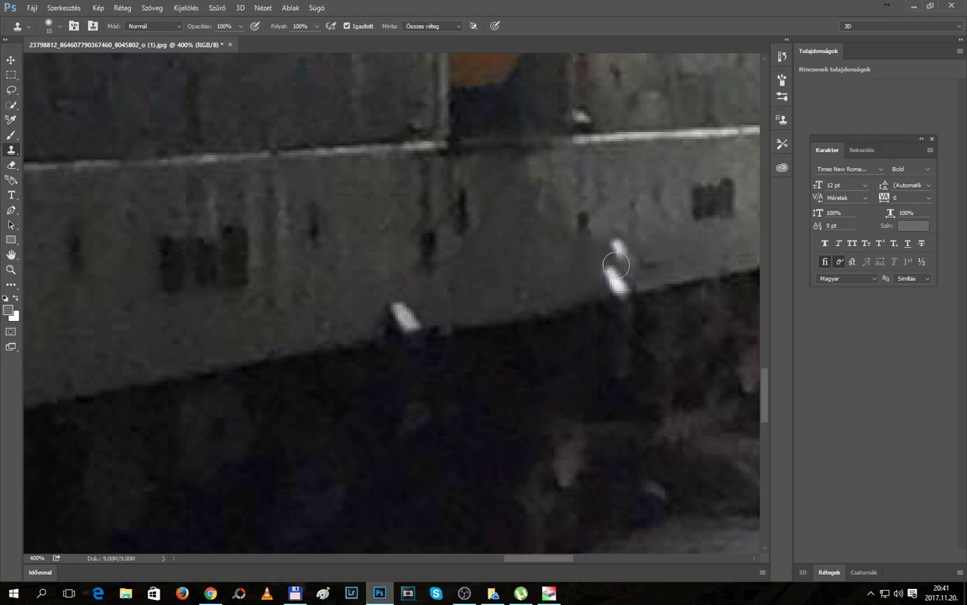
left_click(618, 250)
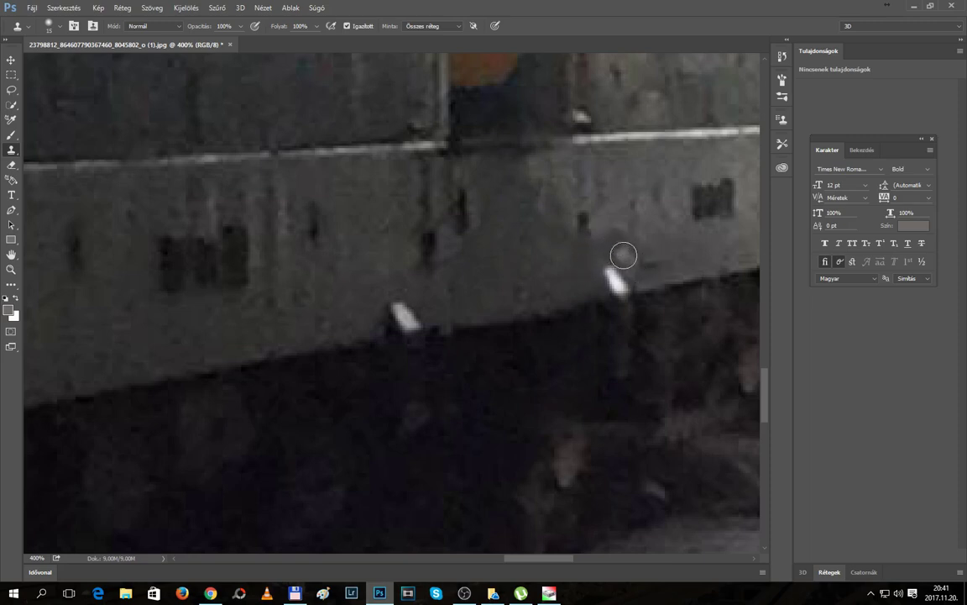
scroll(614, 357, "down", 4)
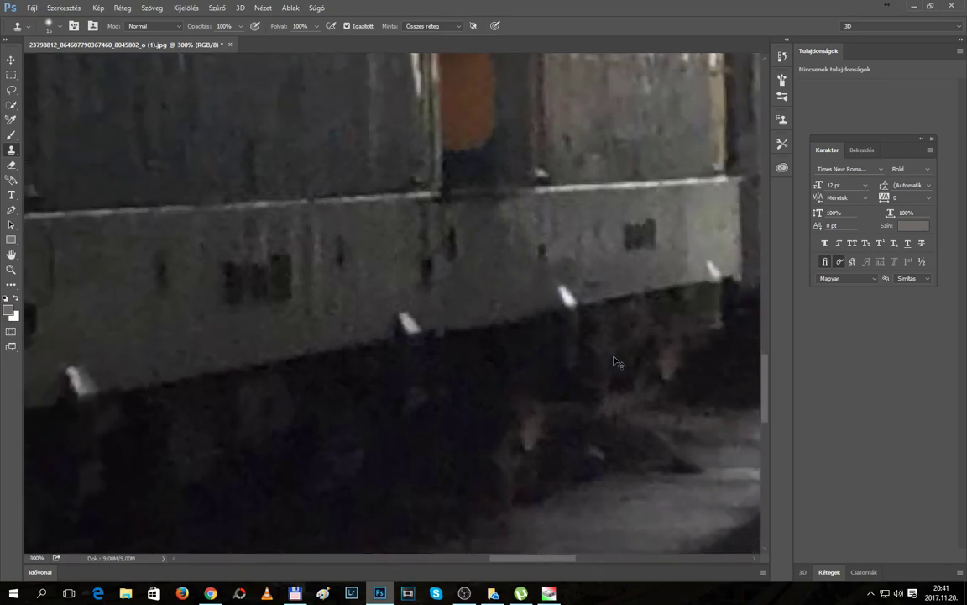
scroll(614, 361, "down", 3)
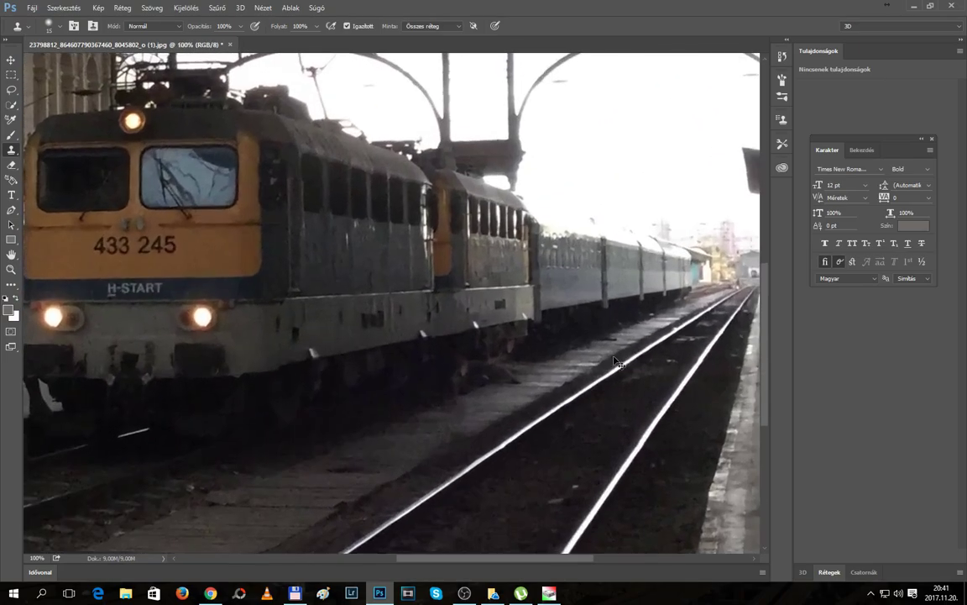
scroll(617, 363, "up", 1)
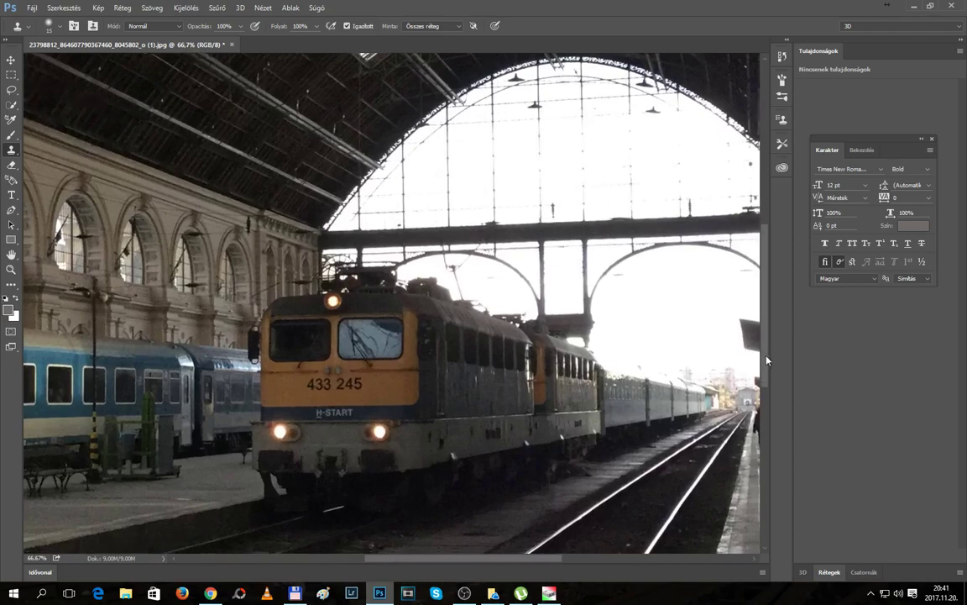
scroll(739, 353, "down", 3)
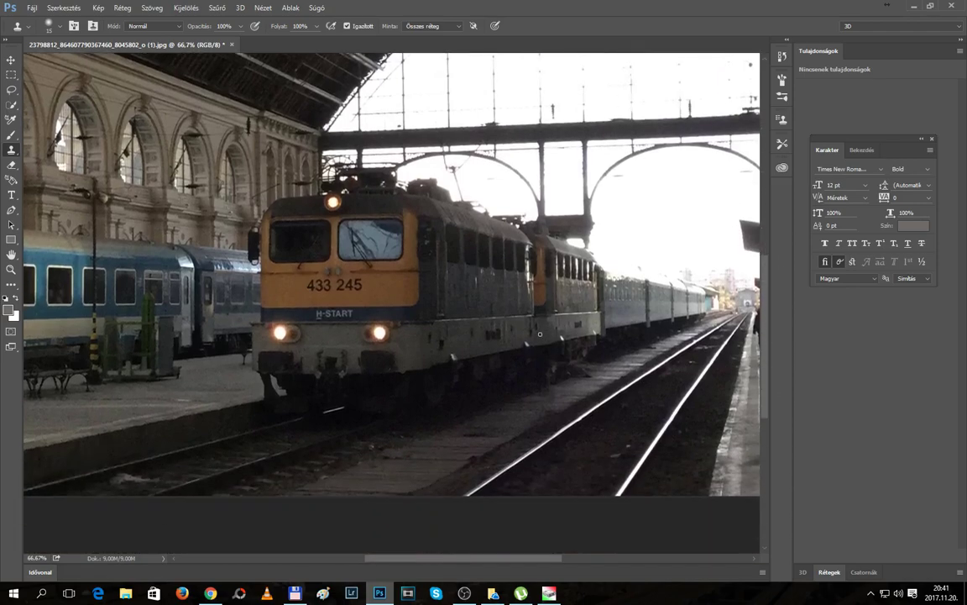
key("ctrl+plus")
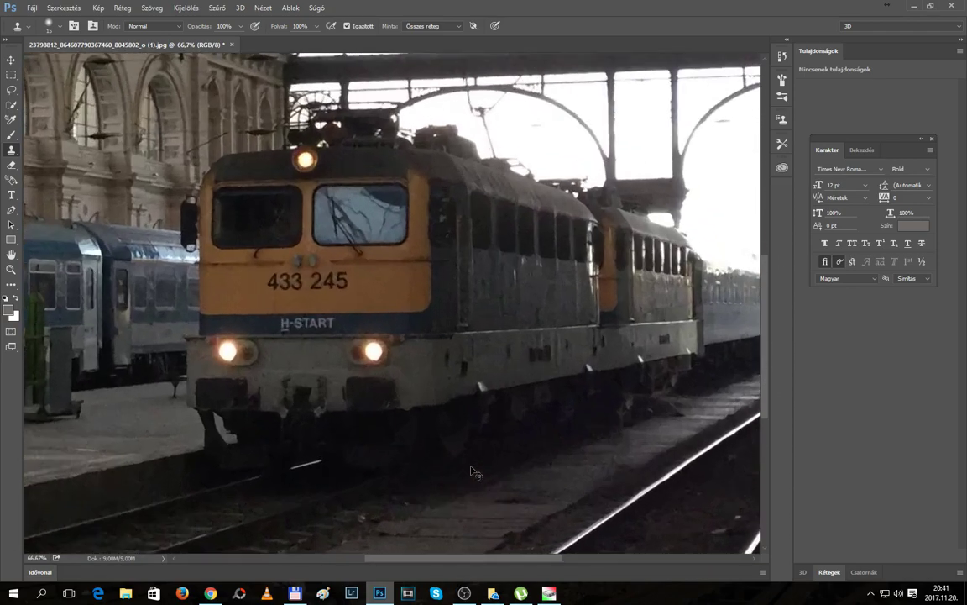
key("ctrl+plus")
left_click_drag(463, 561, 518, 566)
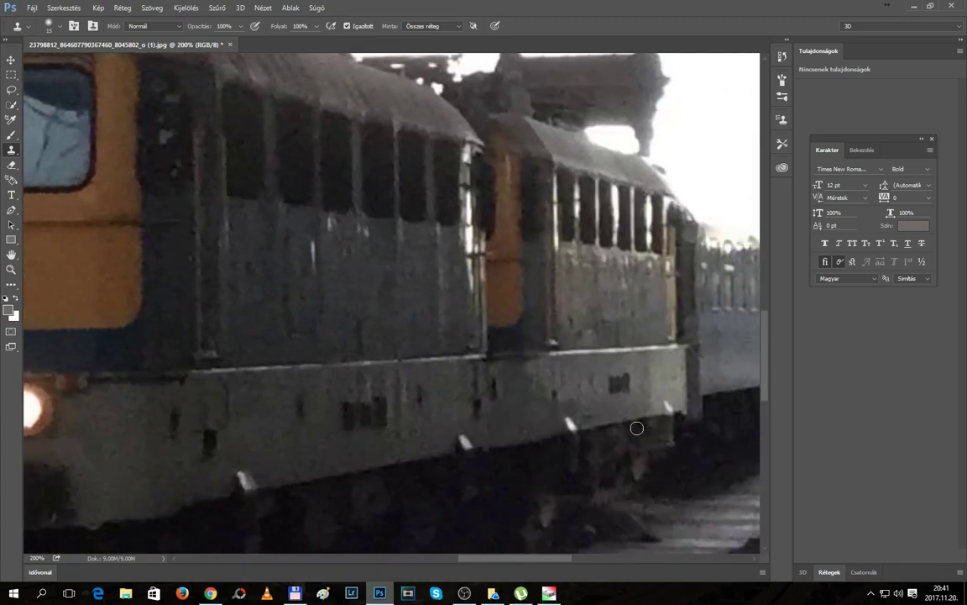
mouse_move(764, 389)
left_mouse_down()
mouse_move(764, 429)
mouse_move(763, 409)
left_mouse_up()
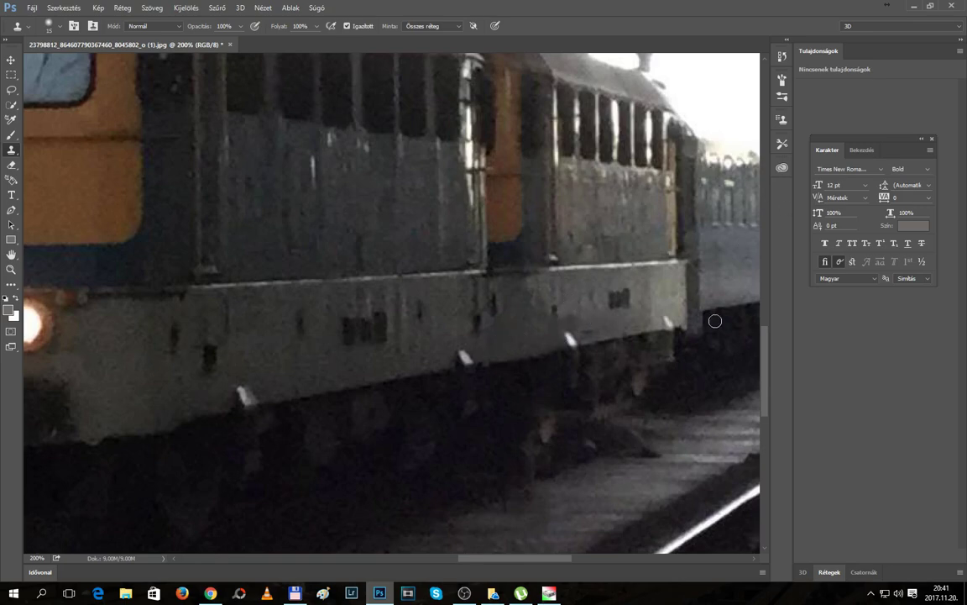
scroll(651, 343, "down", 3)
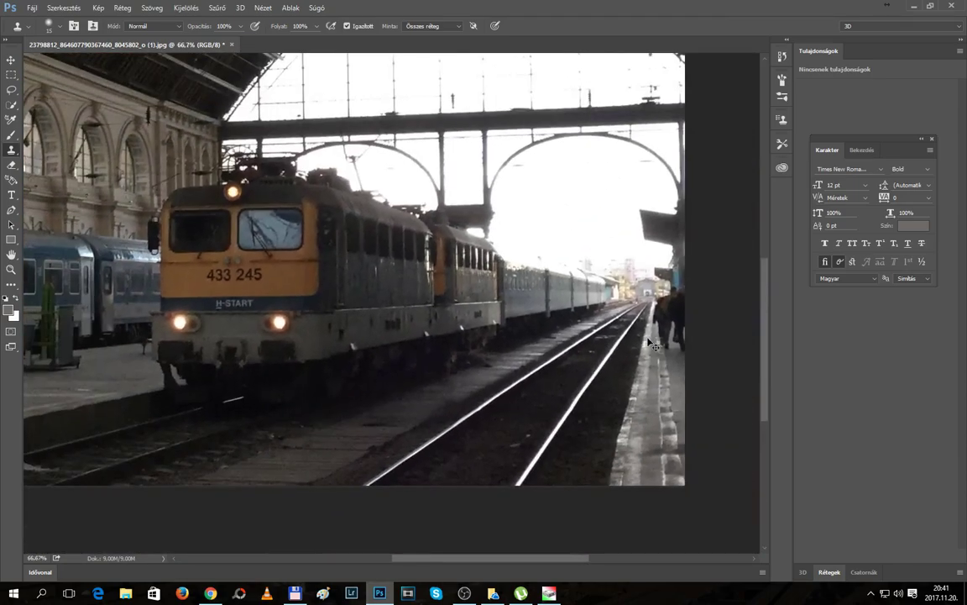
scroll(651, 342, "down", 2)
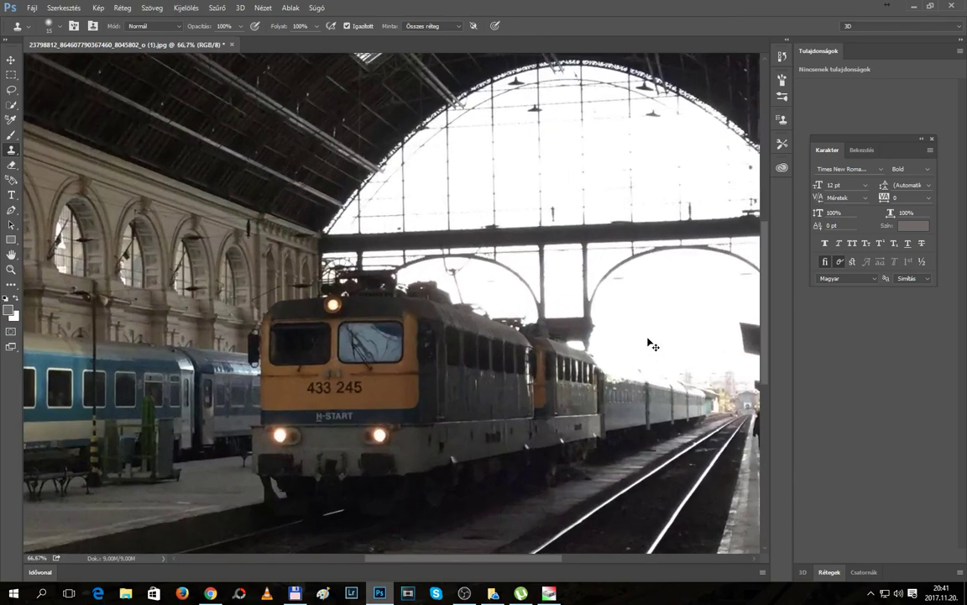
scroll(651, 342, "up", 1)
scroll(648, 339, "up", 1)
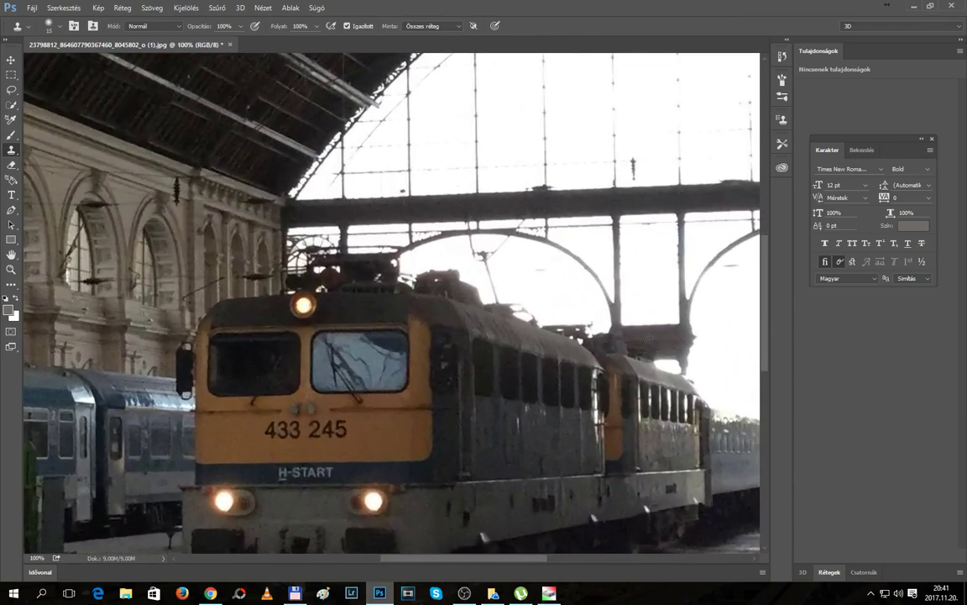
left_click_drag(770, 361, 774, 418)
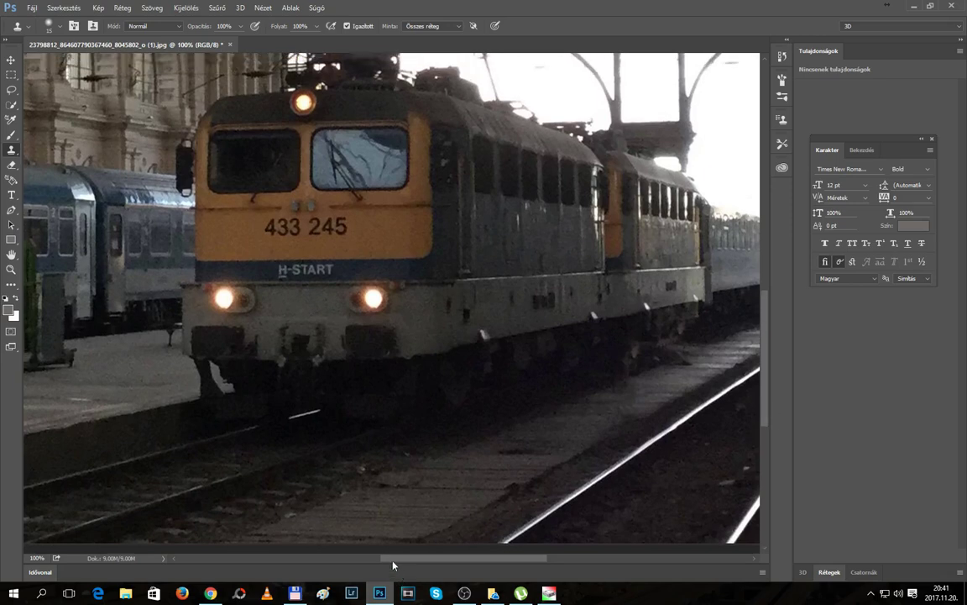
left_click_drag(393, 565, 428, 562)
key("ctrl+minus")
key("ctrl+minus")
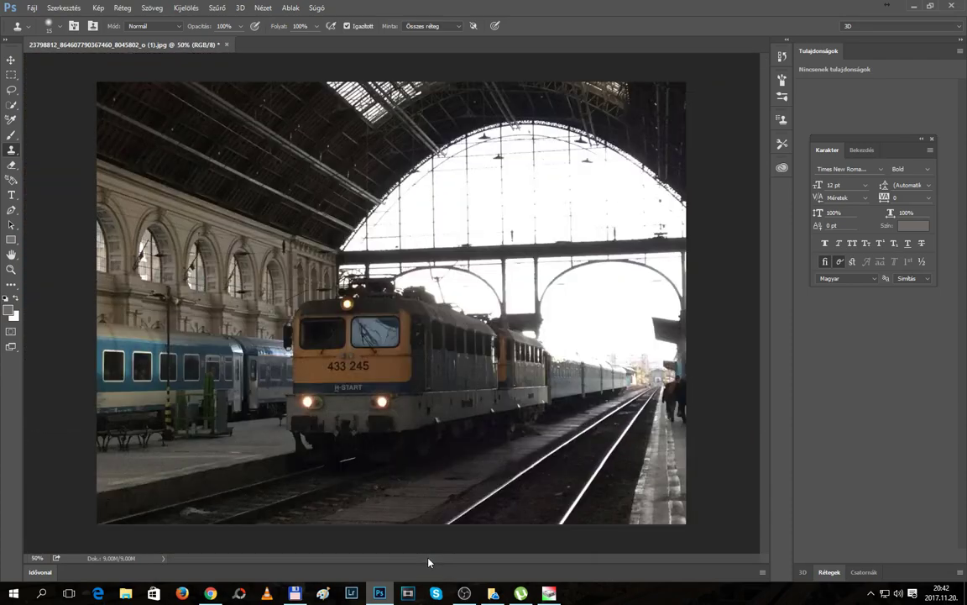
key("ctrl+plus")
key("ctrl+plus")
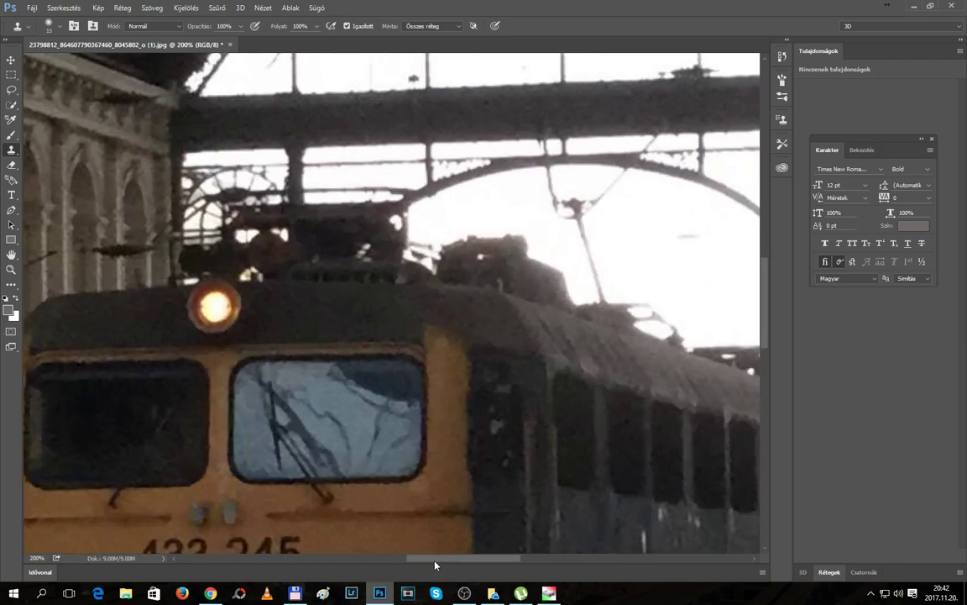
left_click_drag(436, 565, 593, 570)
left_click_drag(777, 309, 769, 387)
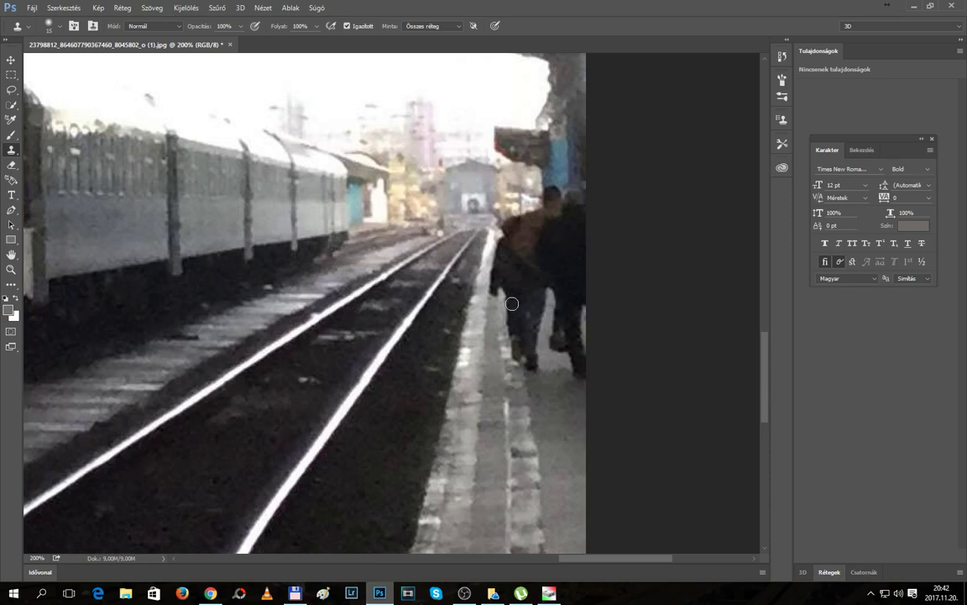
Quick-select the two people walking on the right-hand platform, including legs and feet
left_click(10, 89)
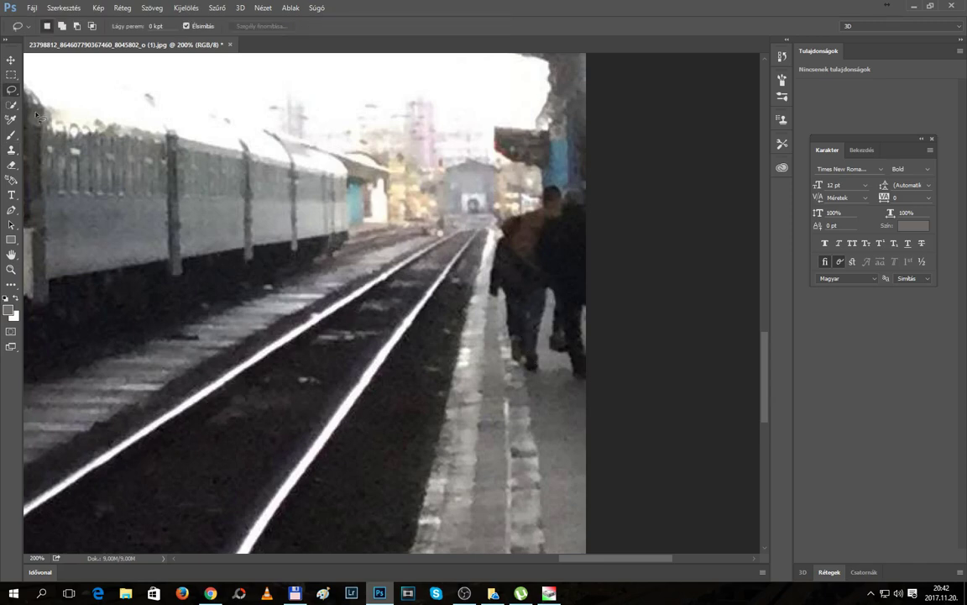
right_click(16, 96)
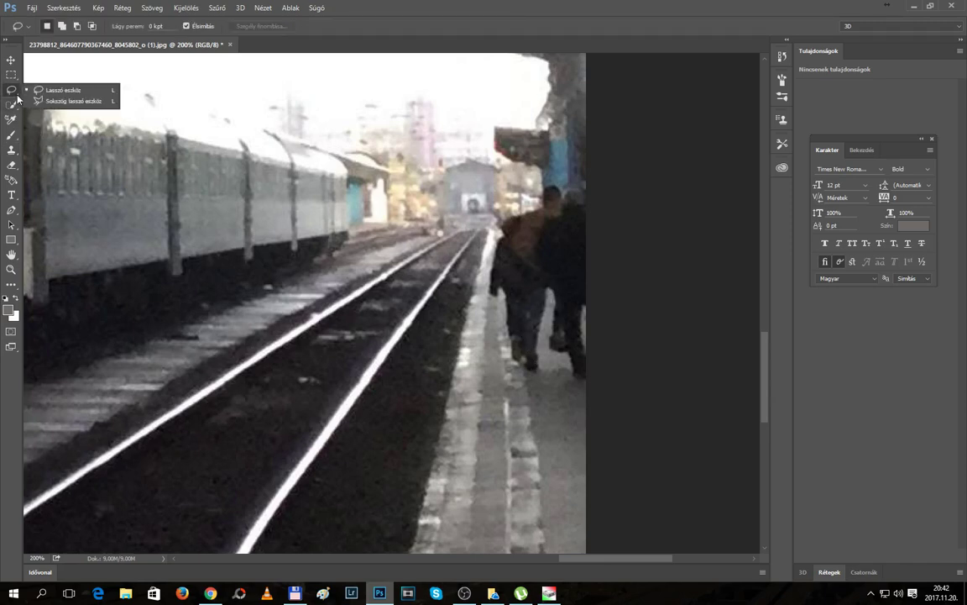
left_click(18, 111)
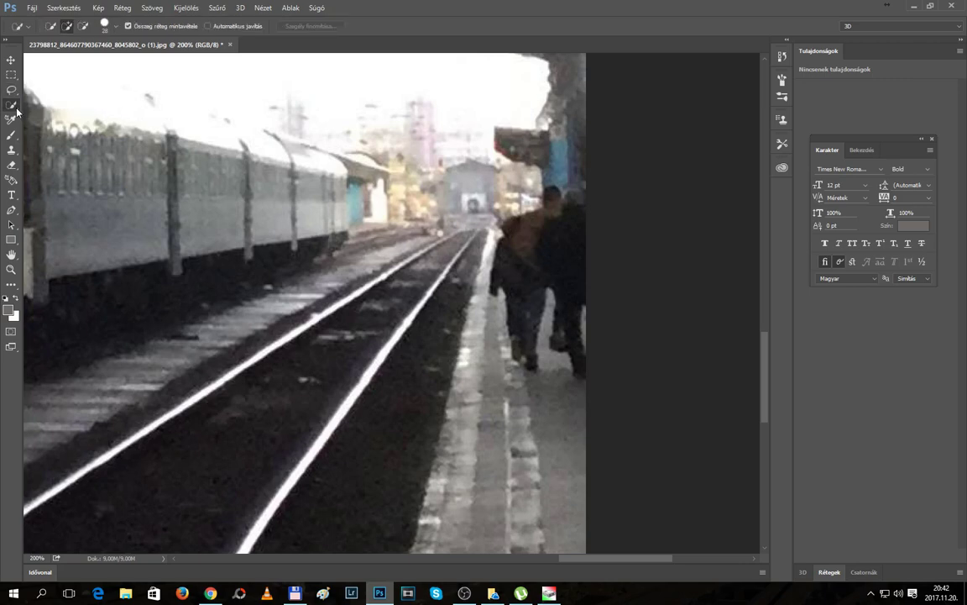
mouse_move(522, 340)
left_mouse_down()
mouse_move(522, 330)
mouse_move(543, 349)
mouse_move(547, 334)
mouse_move(569, 329)
left_mouse_up()
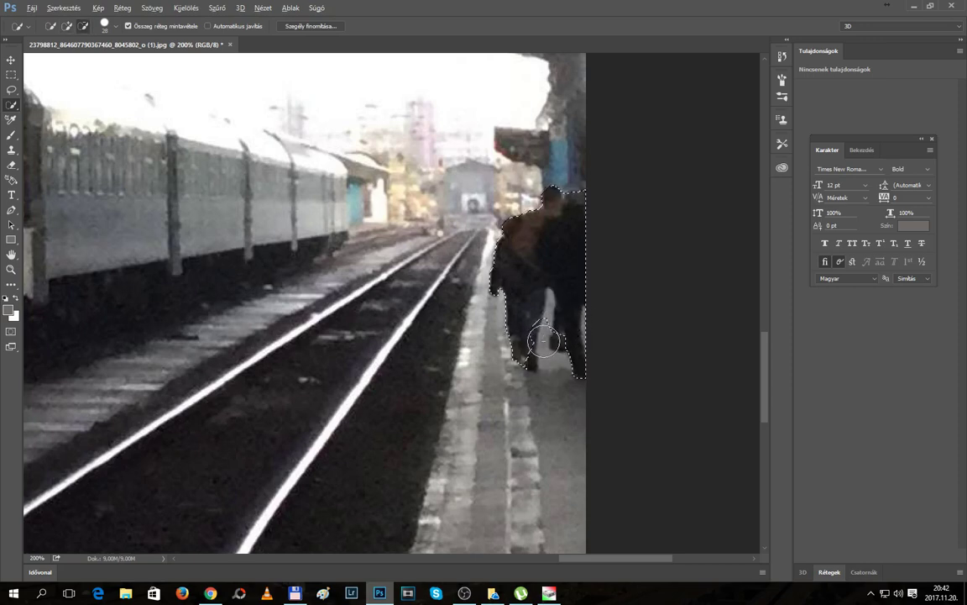
left_click_drag(543, 339, 557, 326)
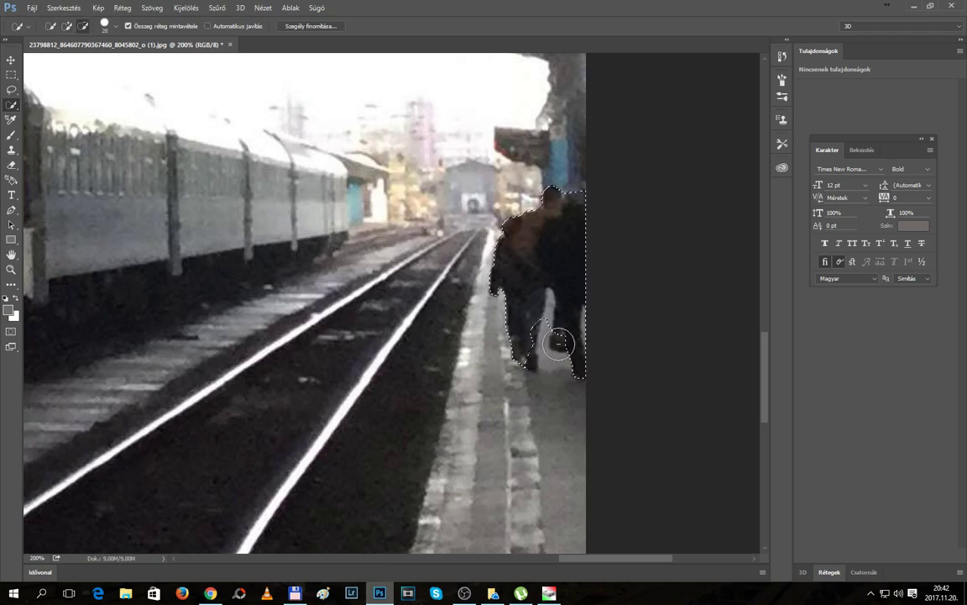
left_click(556, 354, "alt")
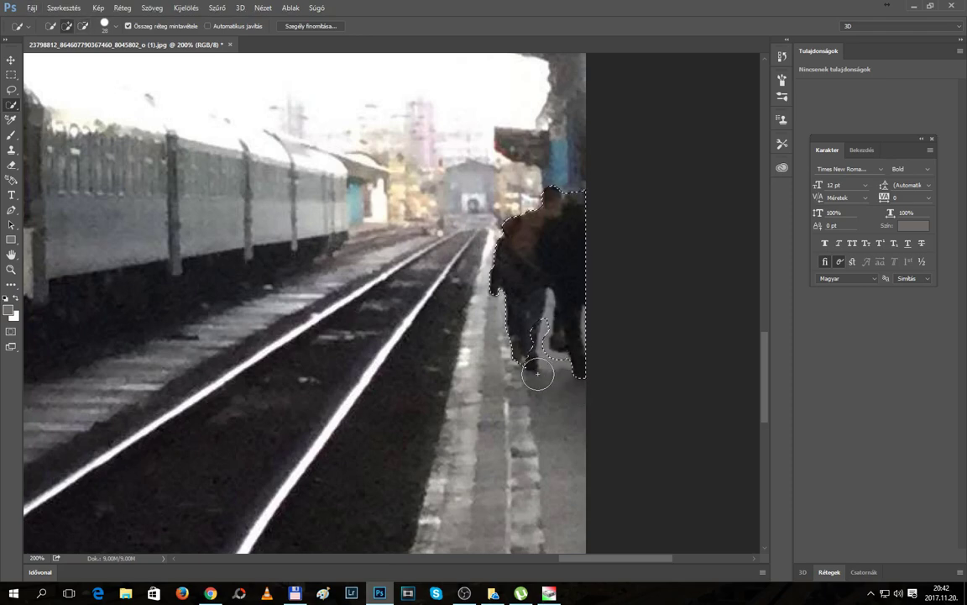
left_click(531, 364)
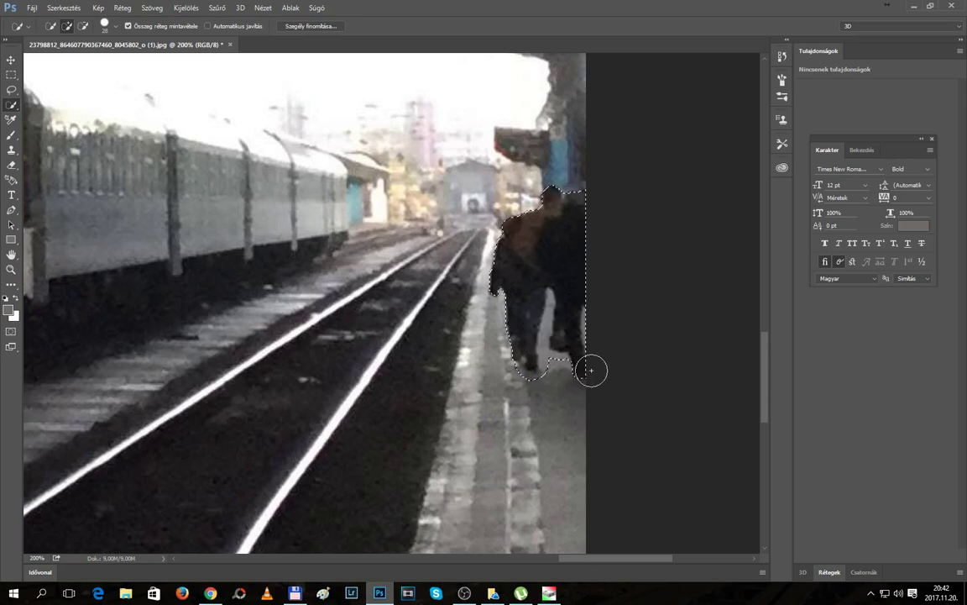
Content-Aware fill the people, deselect, and zoom out to 100%
left_click(64, 7)
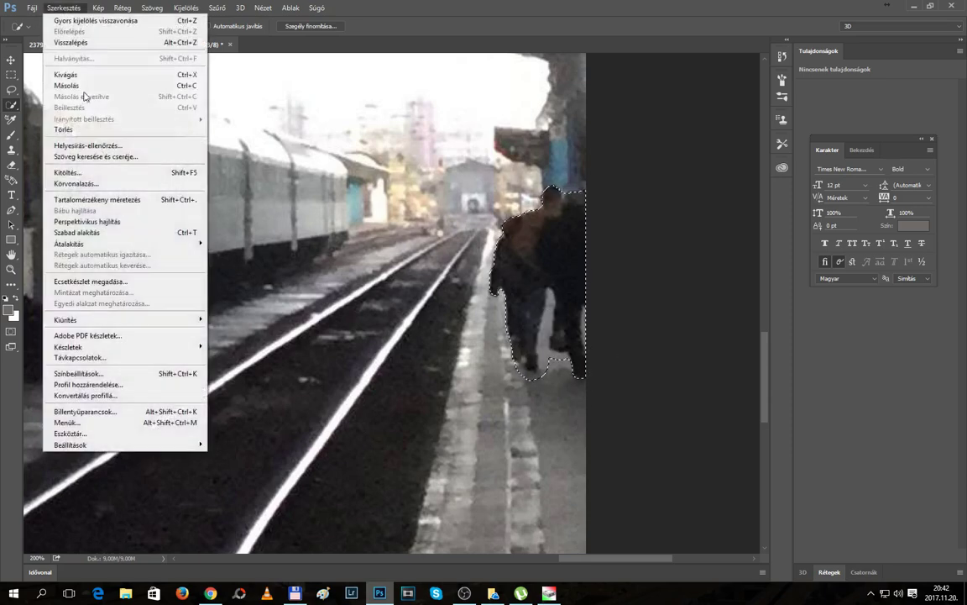
left_click(102, 177)
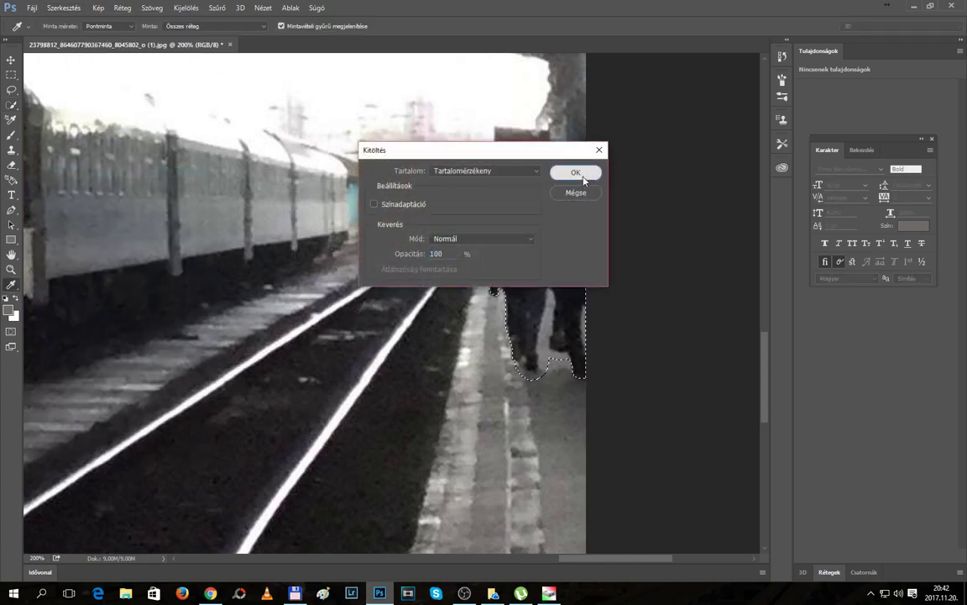
left_click(578, 176)
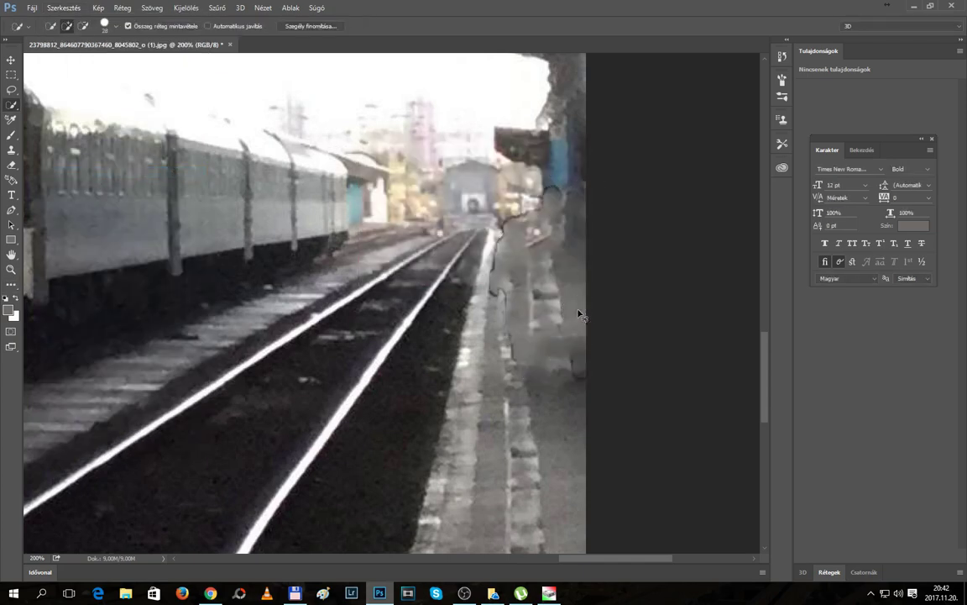
key("ctrl+d")
key("ctrl+minus")
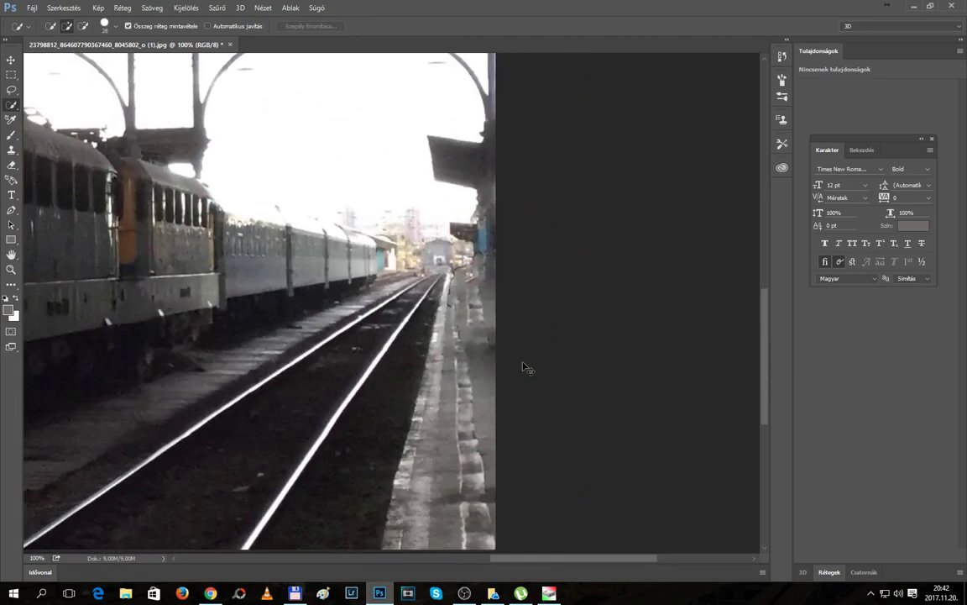
Revert to before the platform fill in History, restoring the walkers, and float the History panel
left_click(472, 329)
left_click(782, 56)
left_click(782, 79)
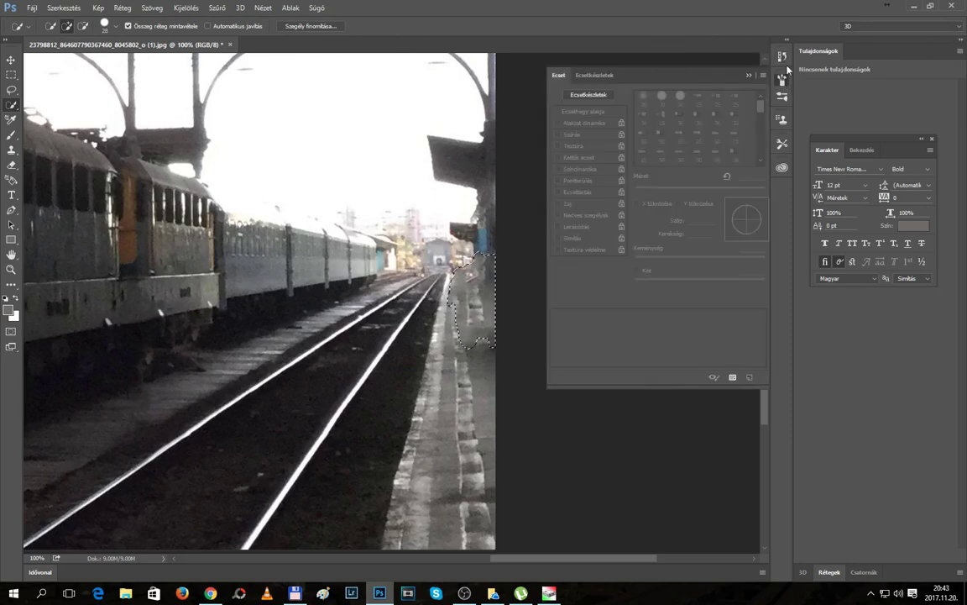
left_click(786, 63)
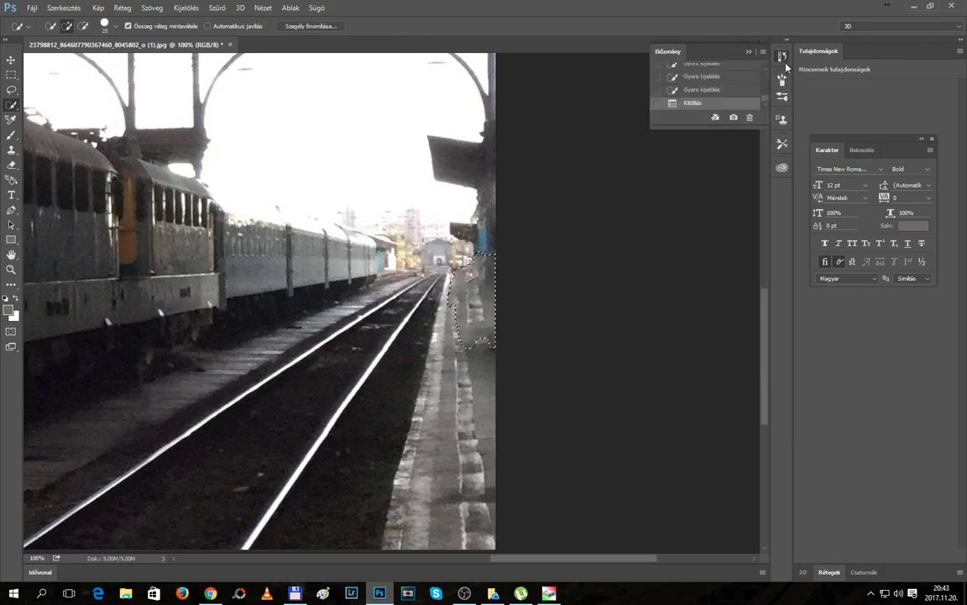
scroll(720, 90, "up", 1)
left_click(708, 94)
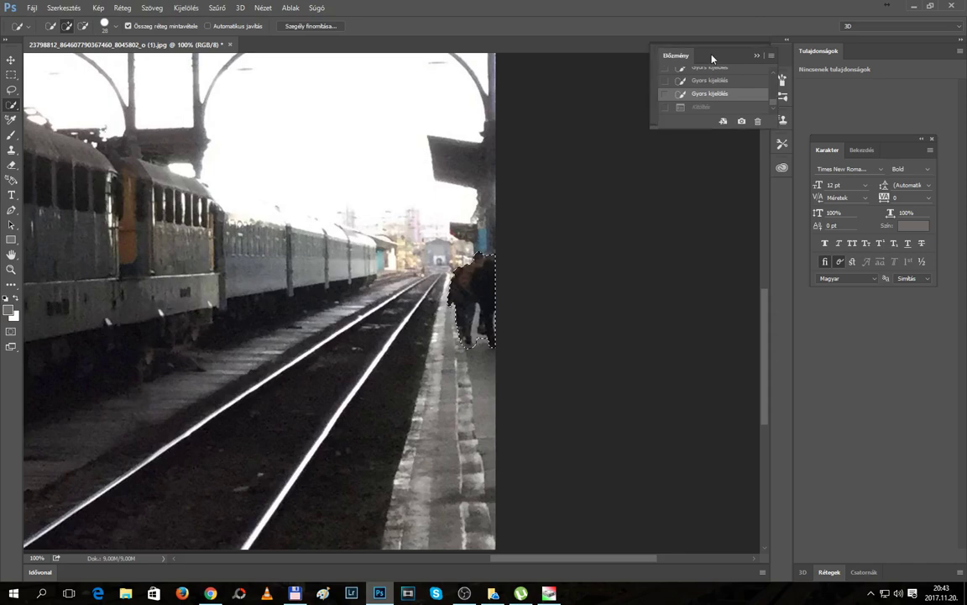
left_click_drag(704, 55, 747, 56)
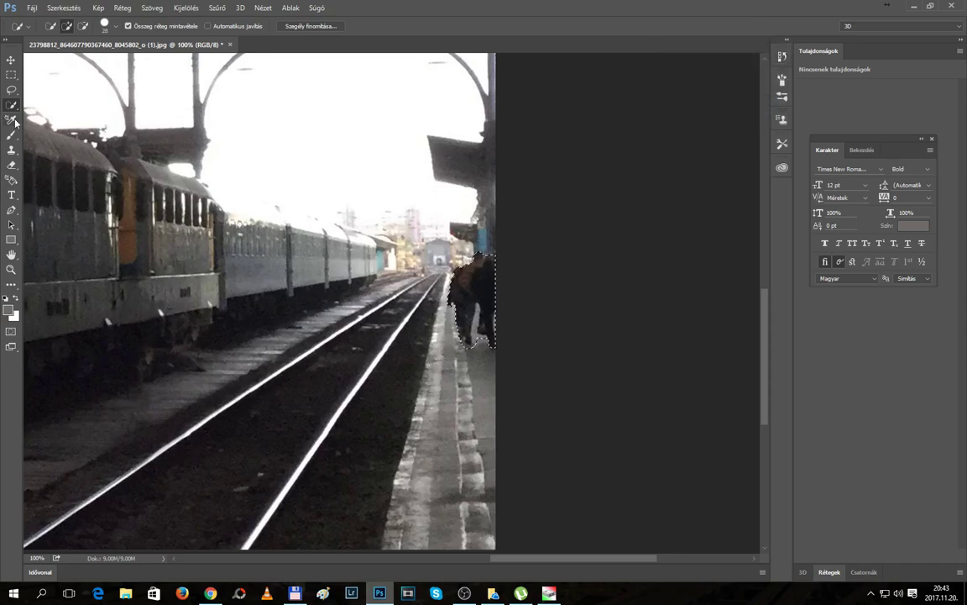
Deselect, zoom to 400%, and lasso around both walking people
key("ctrl+d")
key("ctrl+plus")
key("ctrl+plus")
key("ctrl+plus")
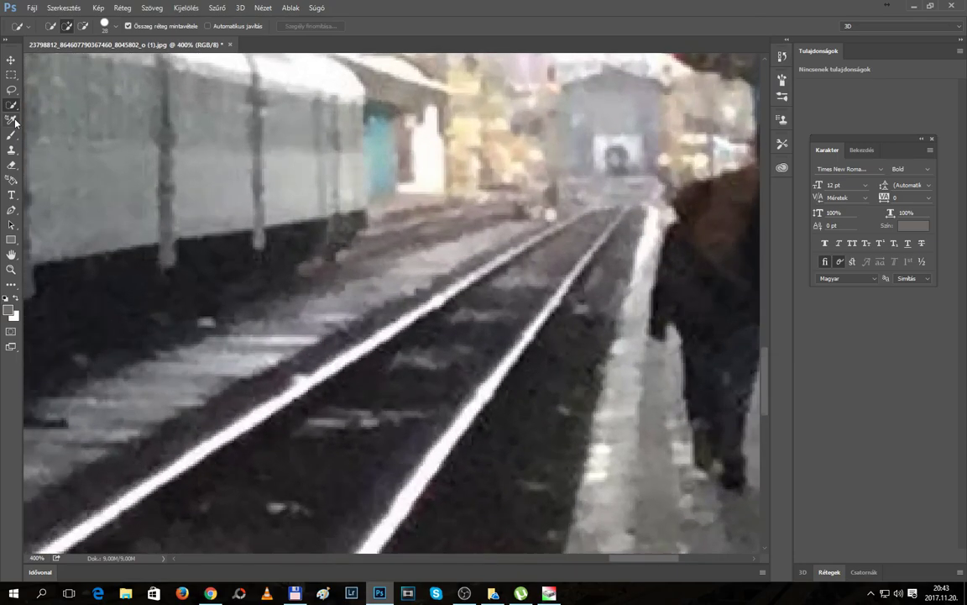
left_click_drag(632, 558, 649, 561)
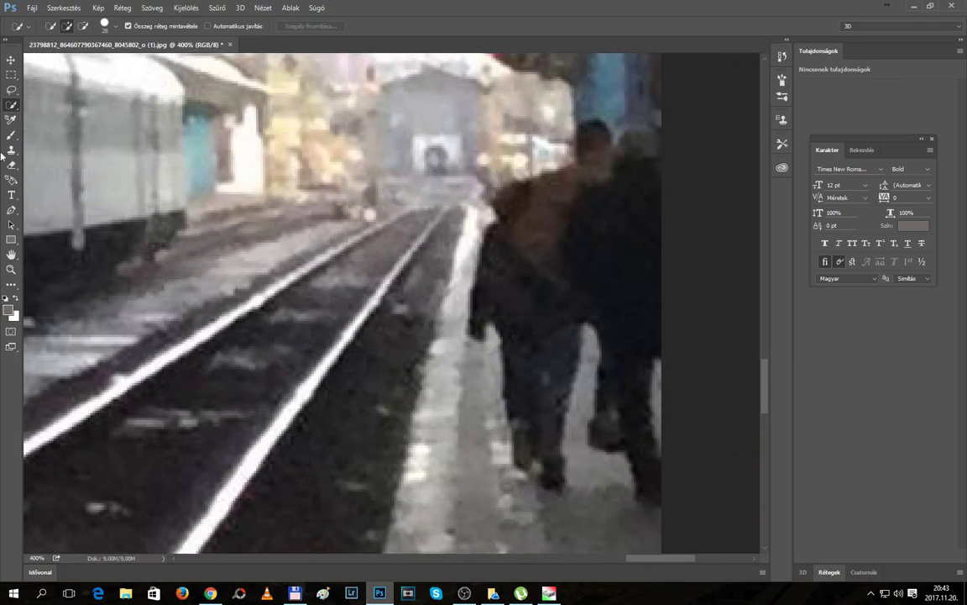
left_click(9, 90)
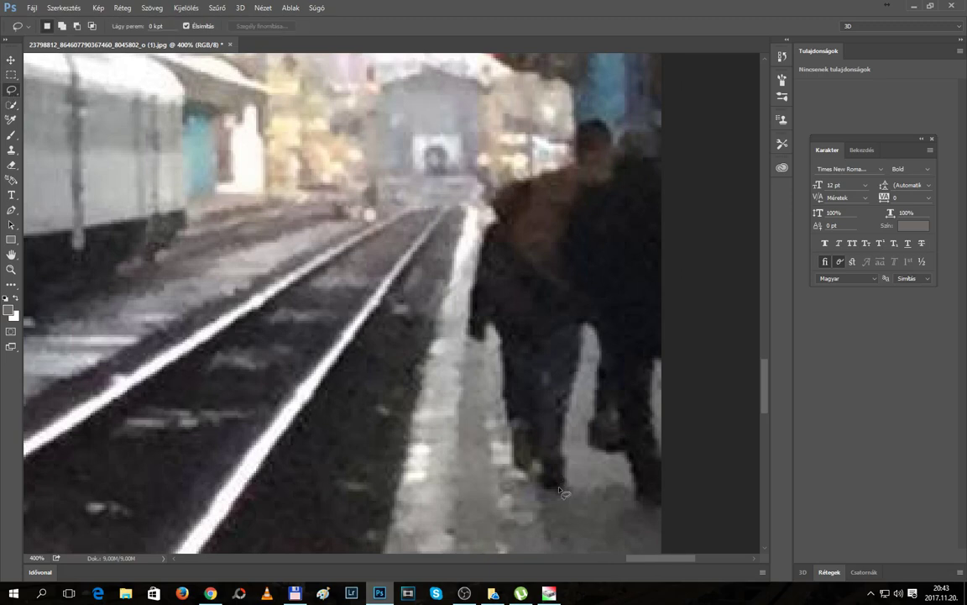
mouse_move(546, 488)
left_mouse_down()
mouse_move(515, 464)
mouse_move(507, 421)
left_mouse_up()
mouse_move(499, 377)
left_mouse_down()
mouse_move(501, 341)
mouse_move(473, 324)
mouse_move(470, 285)
mouse_move(498, 204)
mouse_move(557, 174)
mouse_move(593, 124)
mouse_move(606, 122)
mouse_move(615, 135)
mouse_move(659, 137)
mouse_move(663, 151)
mouse_move(649, 159)
mouse_move(672, 209)
mouse_move(676, 363)
mouse_move(661, 367)
mouse_move(655, 394)
mouse_move(661, 491)
mouse_move(647, 505)
mouse_move(618, 451)
mouse_move(591, 443)
mouse_move(597, 334)
left_mouse_up()
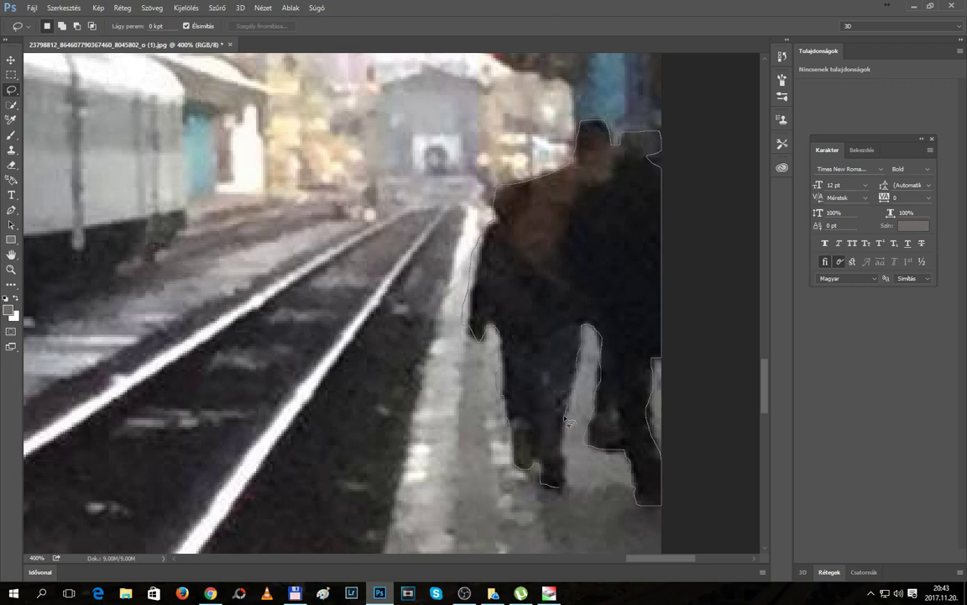
left_click_drag(564, 487, 553, 486)
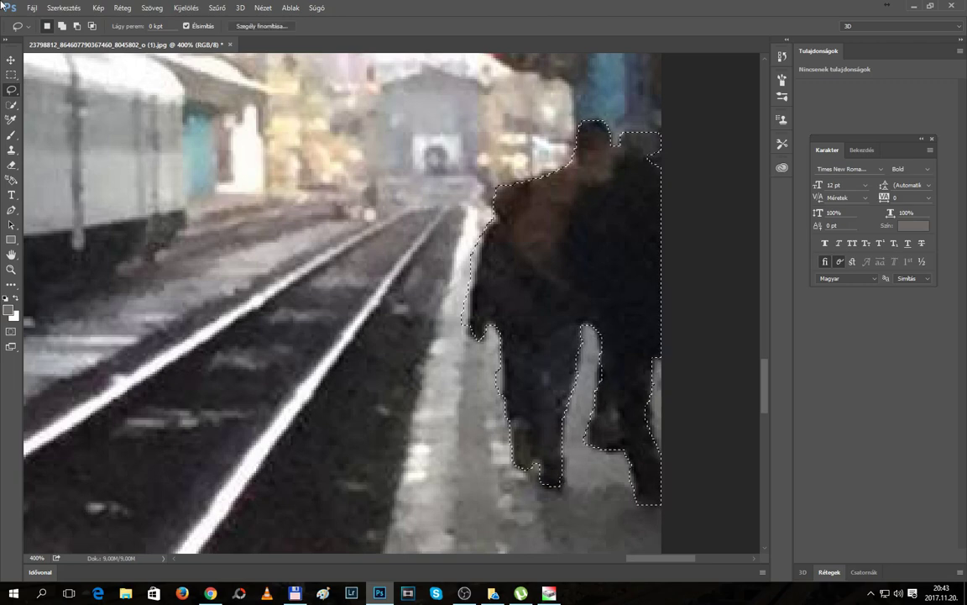
Apply a Content-Aware fill to the lasso, then undo it and deselect
left_click(63, 7)
left_click(78, 172)
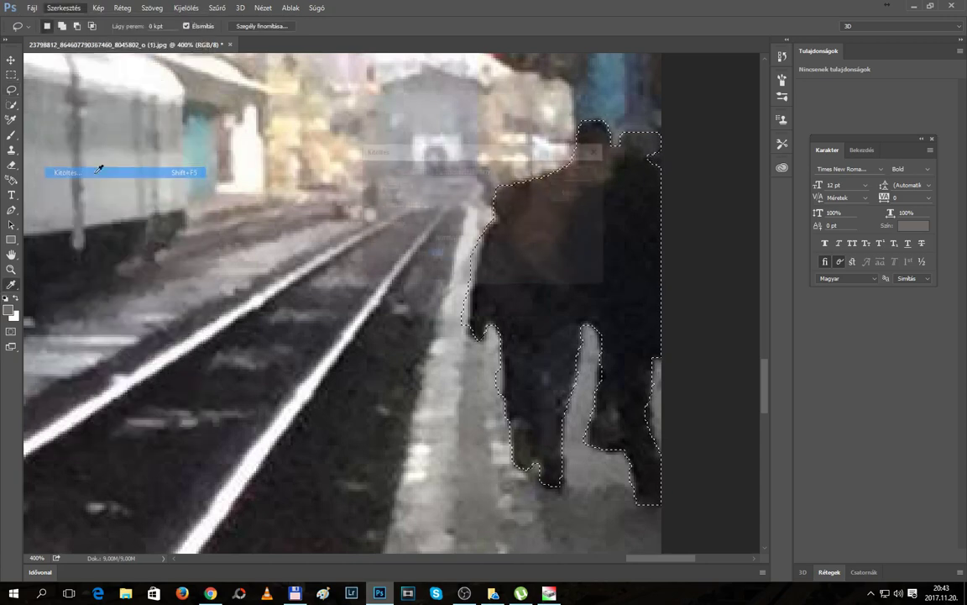
left_click(574, 173)
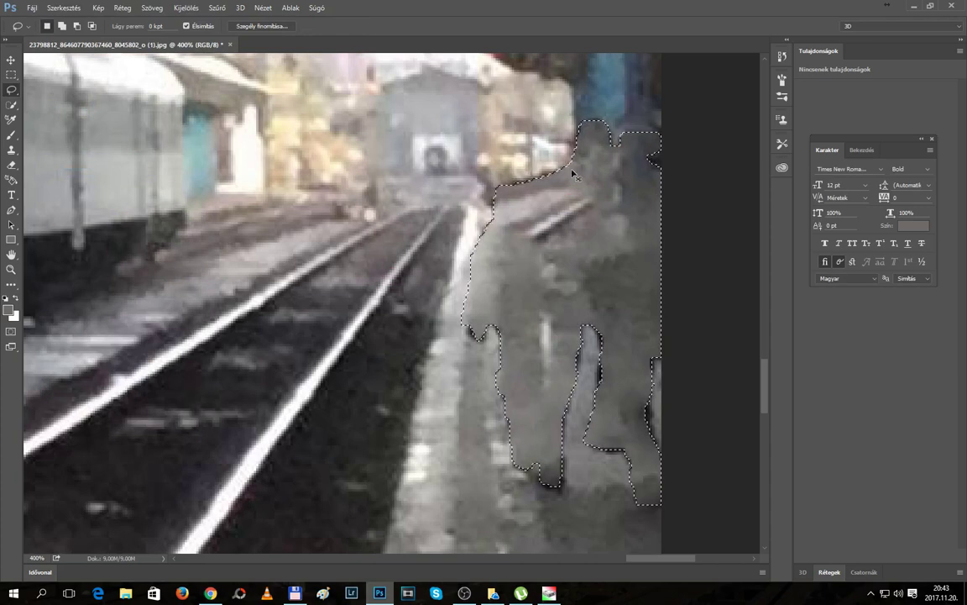
key("ctrl+z")
key("ctrl+d")
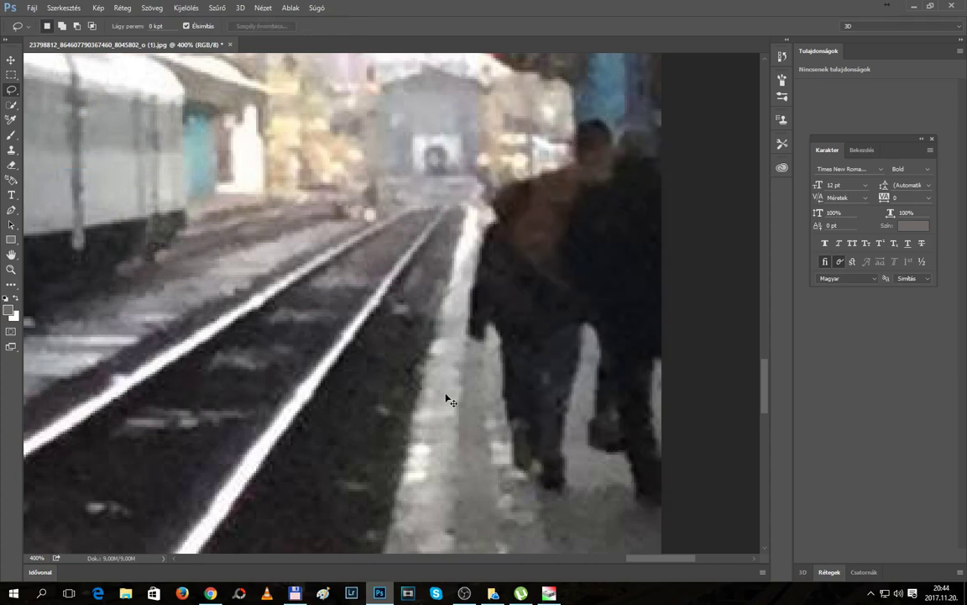
Clone platform texture over the right-hand person's legs and expand the Layers panel
left_click(12, 149)
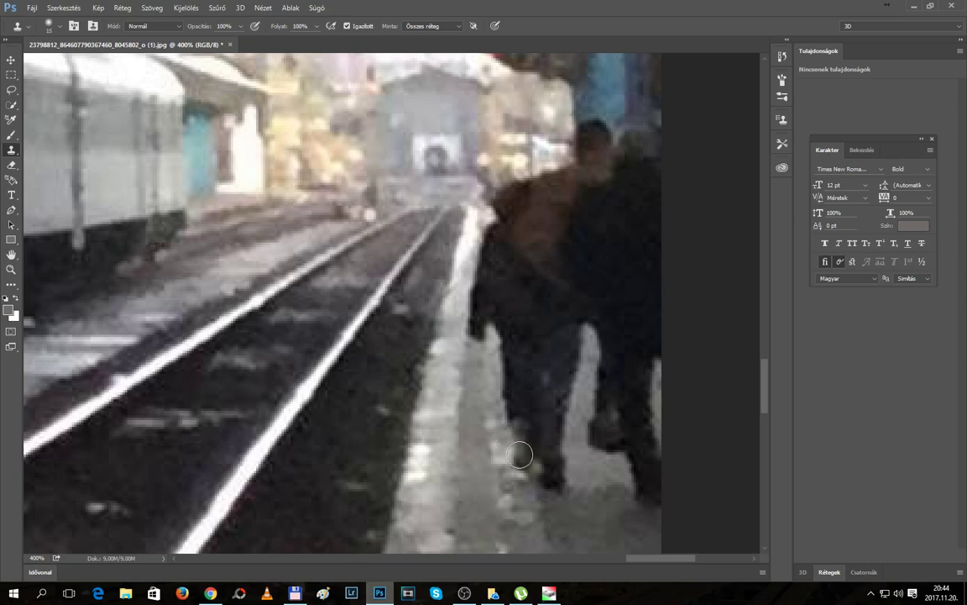
mouse_move(520, 450)
left_mouse_down()
mouse_move(564, 486)
mouse_move(555, 456)
mouse_move(628, 477)
mouse_move(643, 493)
mouse_move(637, 475)
mouse_move(652, 479)
mouse_move(630, 475)
mouse_move(679, 474)
mouse_move(667, 458)
mouse_move(615, 464)
mouse_move(639, 461)
mouse_move(609, 431)
mouse_move(600, 443)
mouse_move(592, 425)
mouse_move(621, 447)
mouse_move(641, 410)
mouse_move(606, 406)
mouse_move(641, 393)
mouse_move(613, 402)
mouse_move(628, 374)
mouse_move(639, 375)
mouse_move(609, 379)
mouse_move(626, 361)
mouse_move(654, 354)
mouse_move(612, 344)
mouse_move(658, 338)
mouse_move(583, 334)
mouse_move(596, 334)
left_mouse_up()
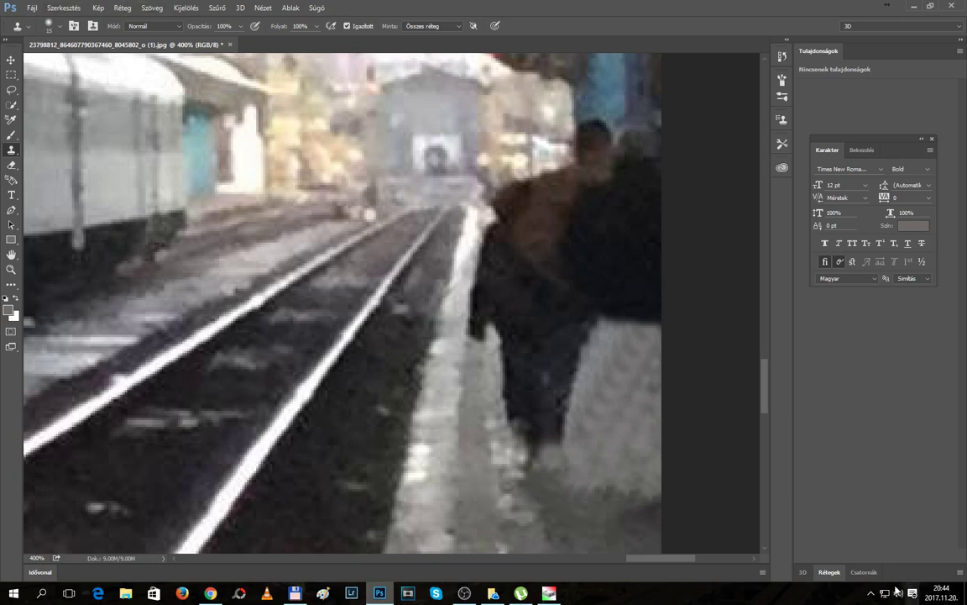
left_click(827, 573)
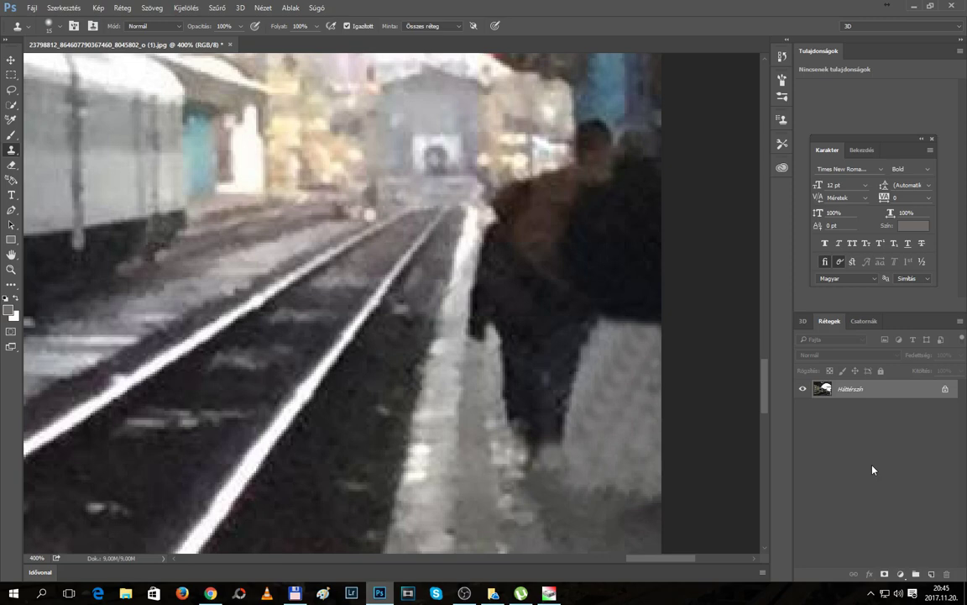
Erase a large white disc over the walker's head with a 55-size Eraser brush
left_click(9, 166)
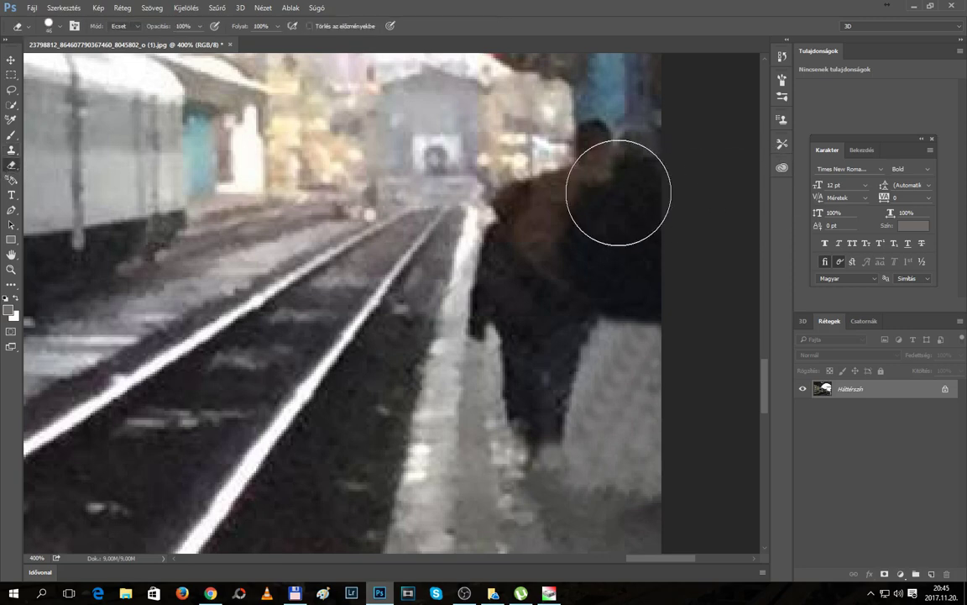
left_click(611, 183)
mouse_move(589, 202)
left_mouse_down()
mouse_move(591, 265)
mouse_move(547, 5)
mouse_move(550, 56)
left_mouse_up()
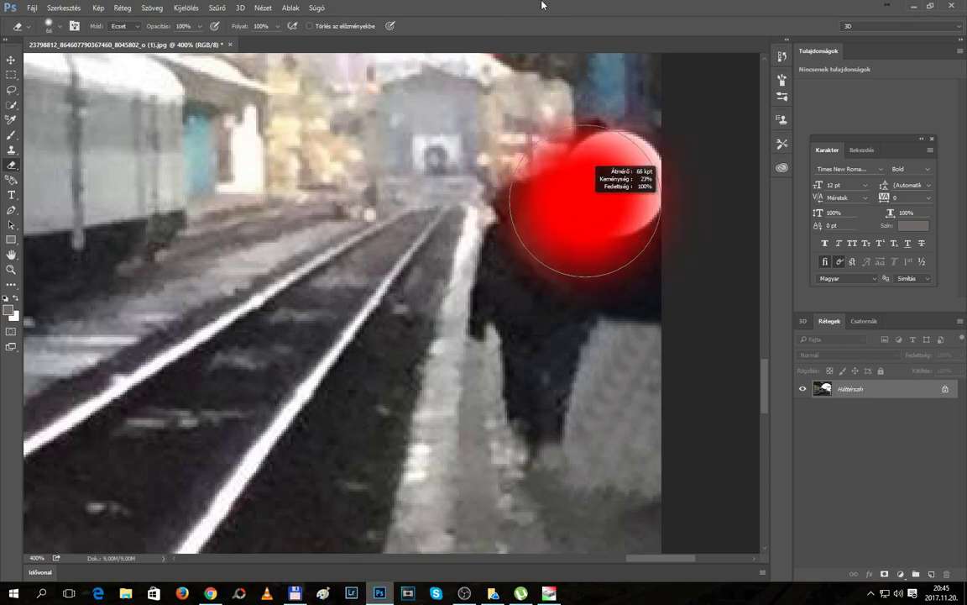
left_click(612, 182)
Shrink the eraser brush to size 6 and erase small marks on the dark figure
right_click(551, 310)
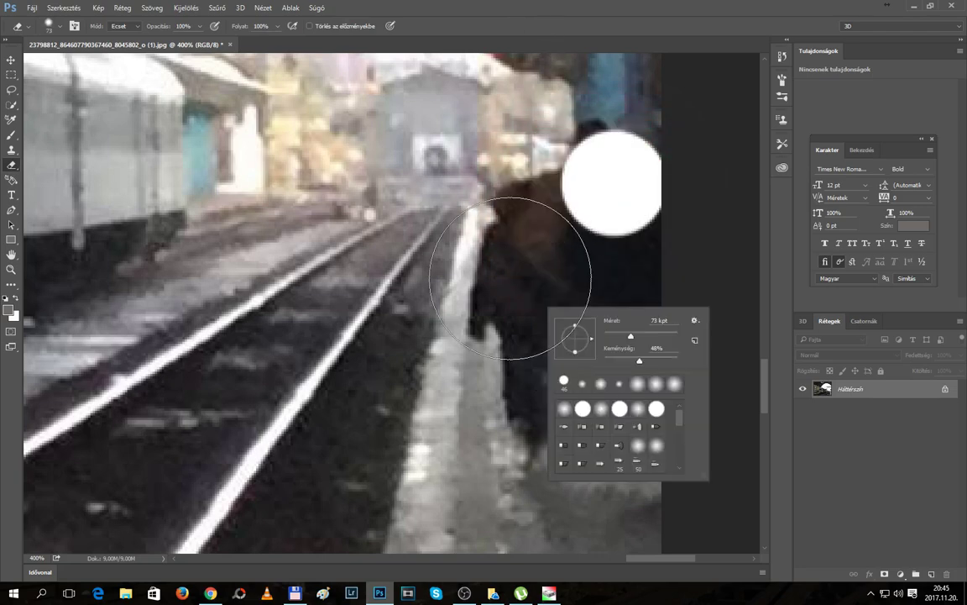
left_click_drag(509, 278, 524, 278)
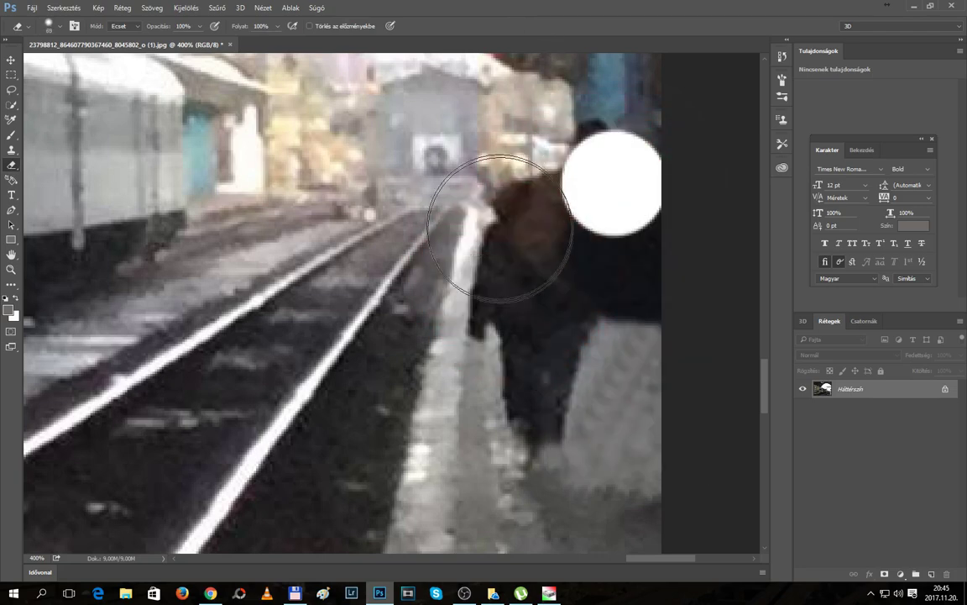
right_click(556, 275)
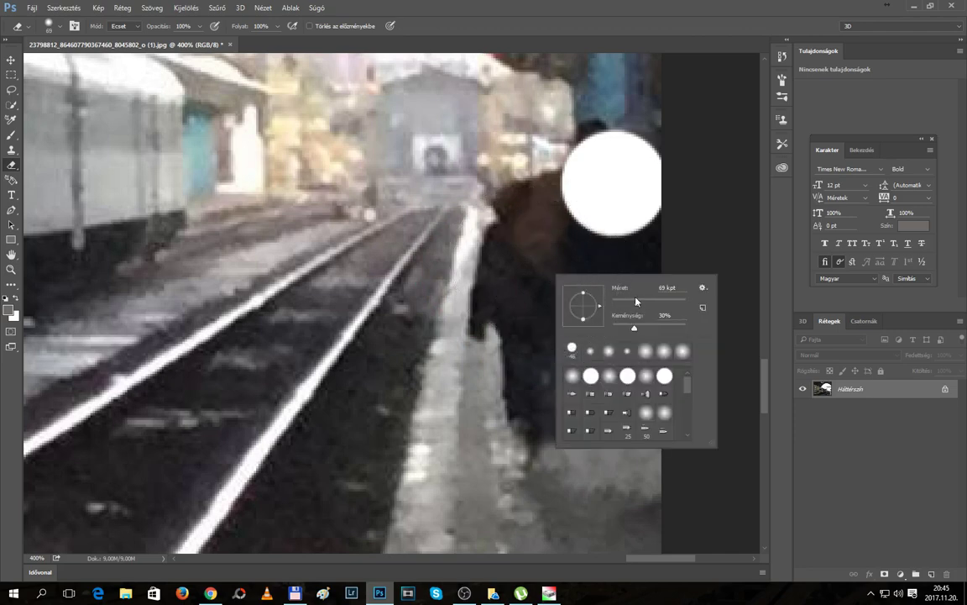
left_click_drag(636, 300, 615, 304)
key("Return")
left_click(534, 265)
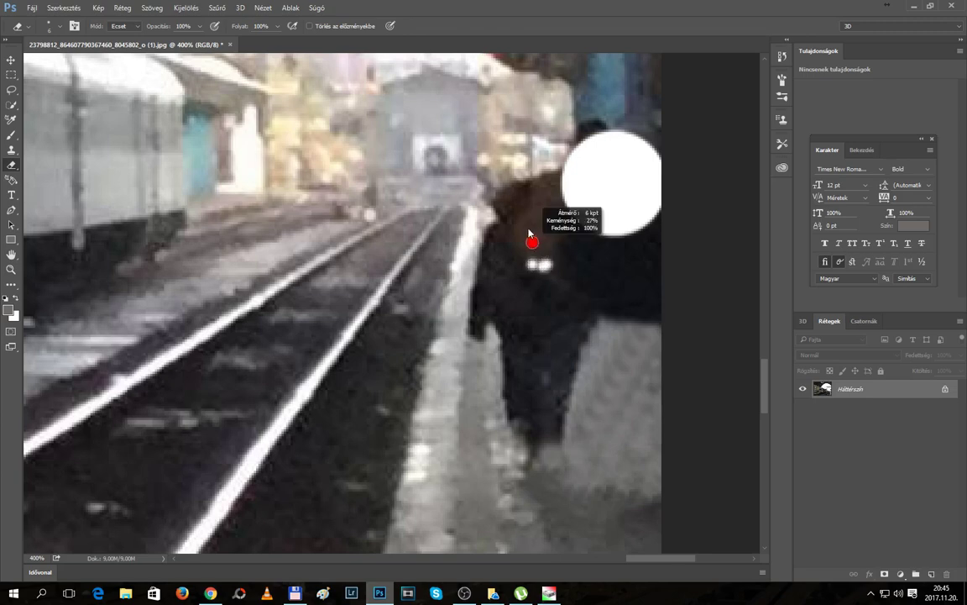
Erase a small mark on the coat and a squiggly white stroke down the figure
right_click(533, 249)
key("Escape")
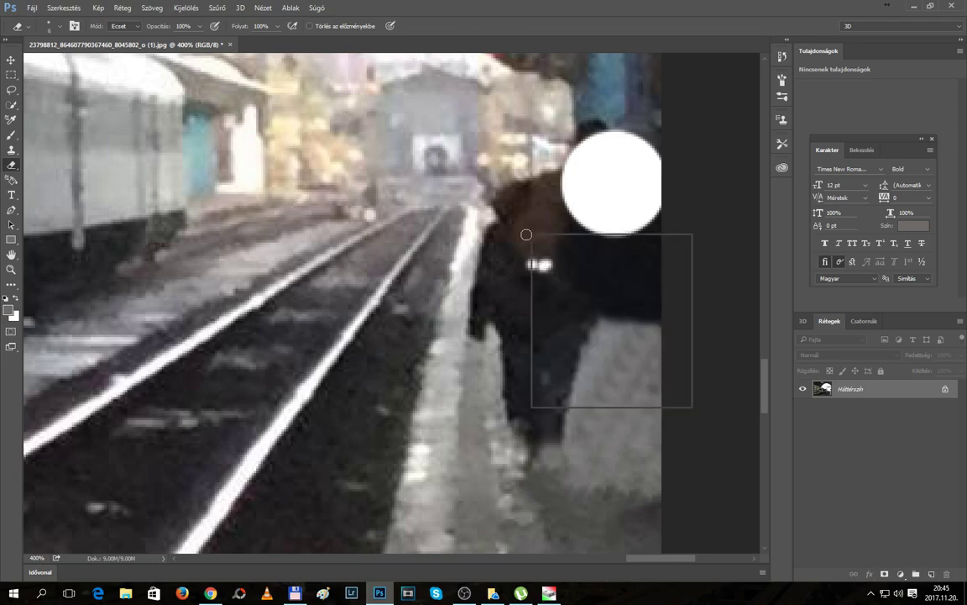
right_click(525, 233)
key("Return")
left_click(524, 235)
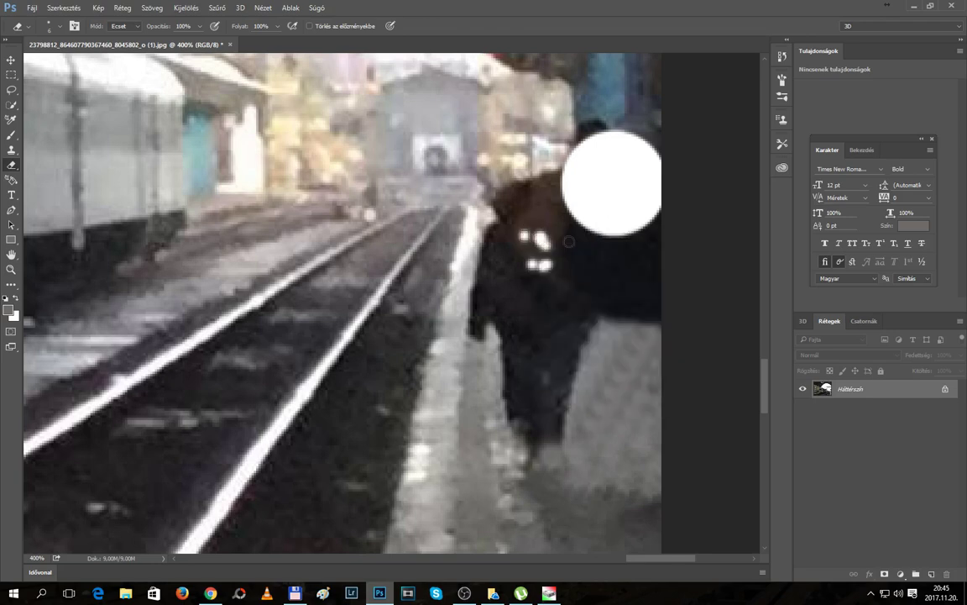
mouse_move(574, 225)
left_mouse_down()
mouse_move(588, 302)
mouse_move(610, 317)
mouse_move(589, 287)
mouse_move(623, 305)
mouse_move(596, 315)
mouse_move(647, 339)
mouse_move(580, 341)
mouse_move(538, 351)
mouse_move(579, 356)
mouse_move(543, 357)
mouse_move(474, 323)
left_mouse_up()
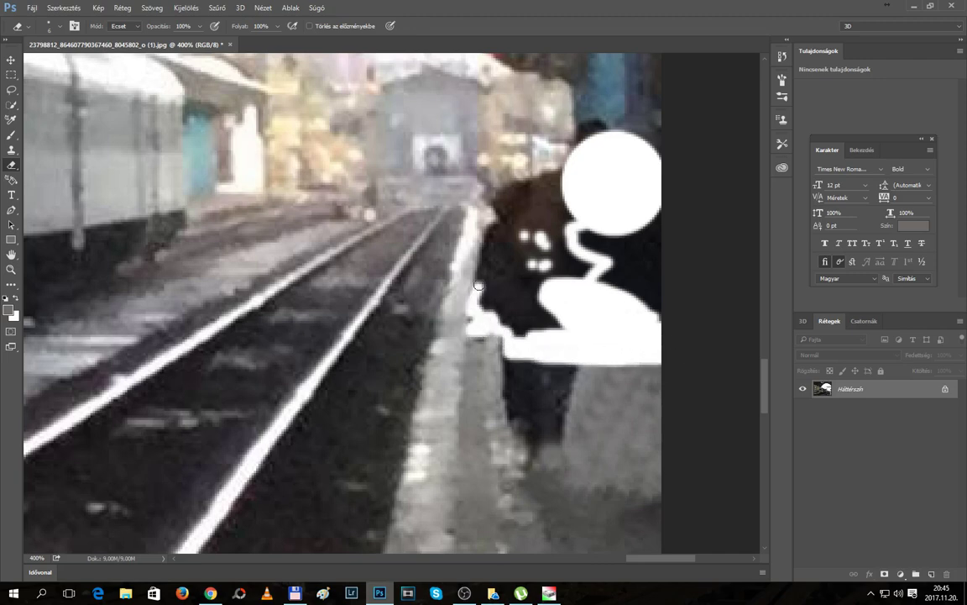
Erase along the arm, dot the dark coat, and streak white strokes across it
mouse_move(470, 287)
left_mouse_down()
mouse_move(572, 329)
mouse_move(439, 277)
mouse_move(534, 330)
mouse_move(483, 286)
left_mouse_up()
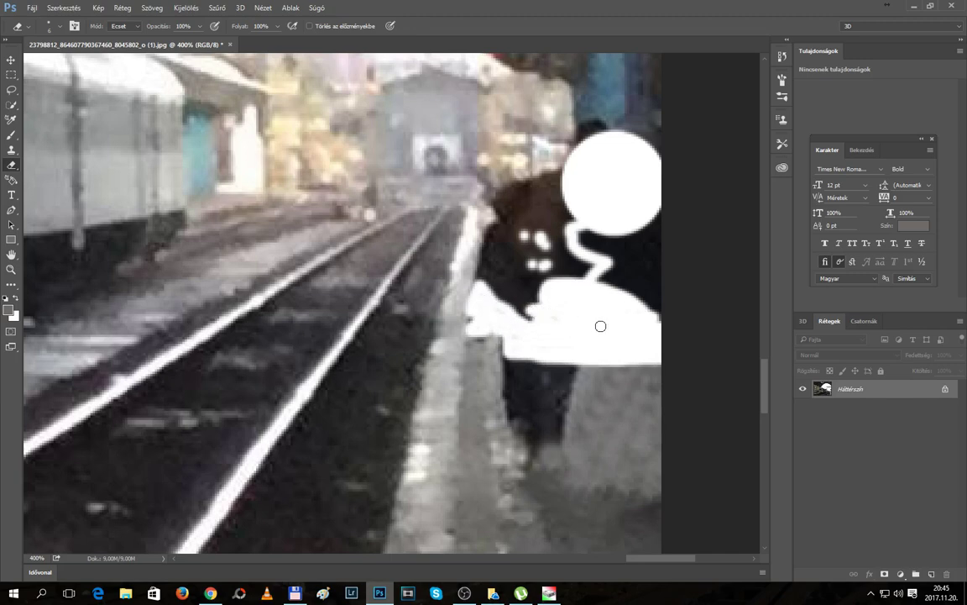
mouse_move(600, 324)
left_mouse_down()
mouse_move(512, 309)
mouse_move(539, 301)
mouse_move(466, 319)
mouse_move(493, 299)
left_mouse_up()
left_click(489, 263)
left_click(625, 253)
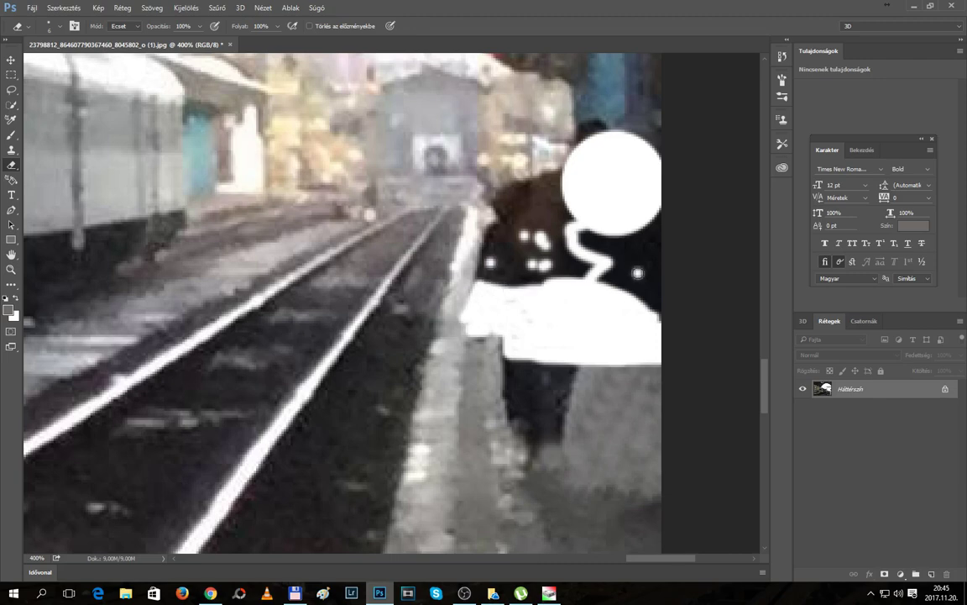
left_click(623, 267)
left_click(639, 272)
left_click(633, 242)
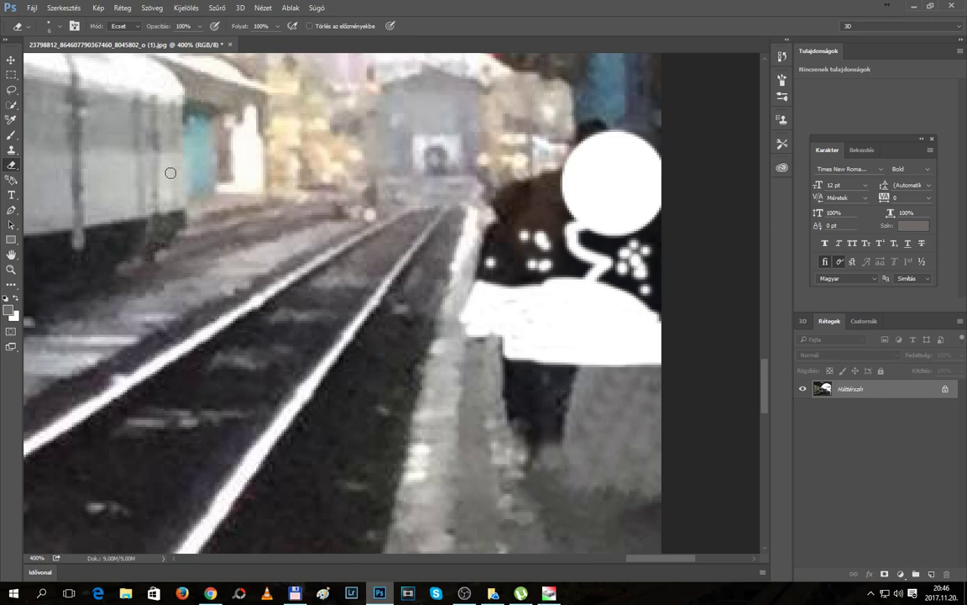
left_click_drag(497, 253, 588, 252)
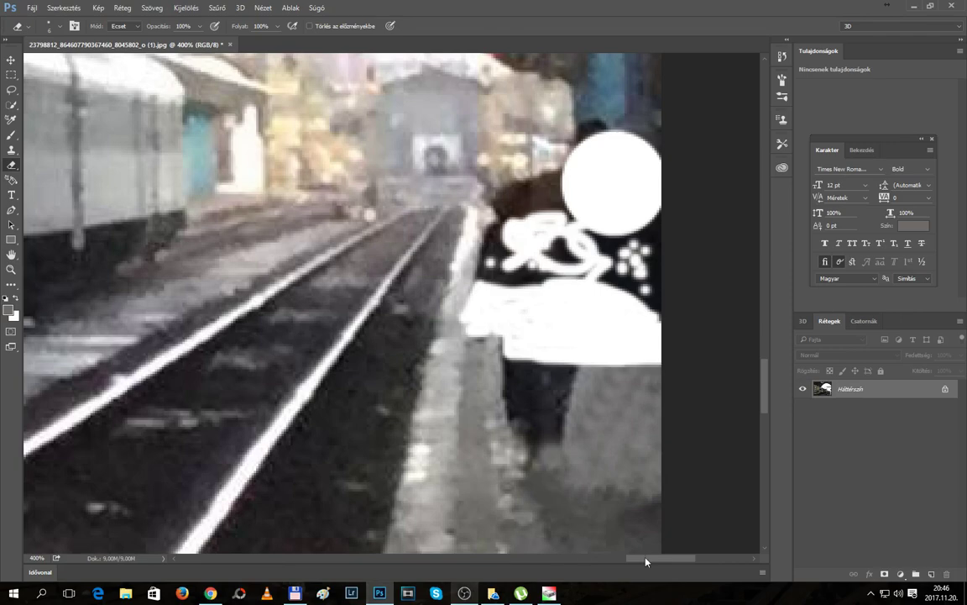
left_click_drag(645, 561, 518, 557)
Lasso a small patch on the locomotive's front in the left window
scroll(752, 330, "down", 2)
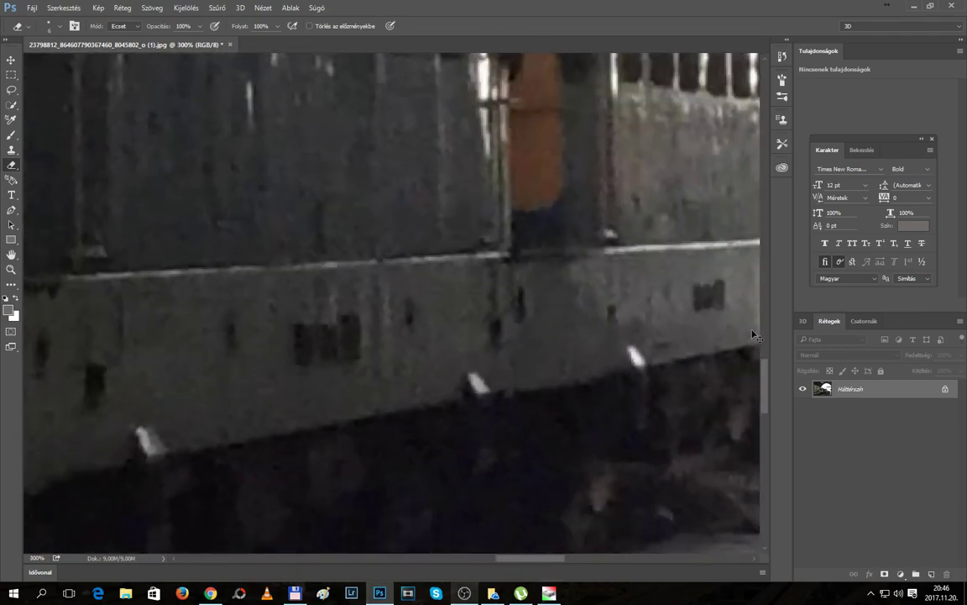
scroll(755, 336, "down", 1)
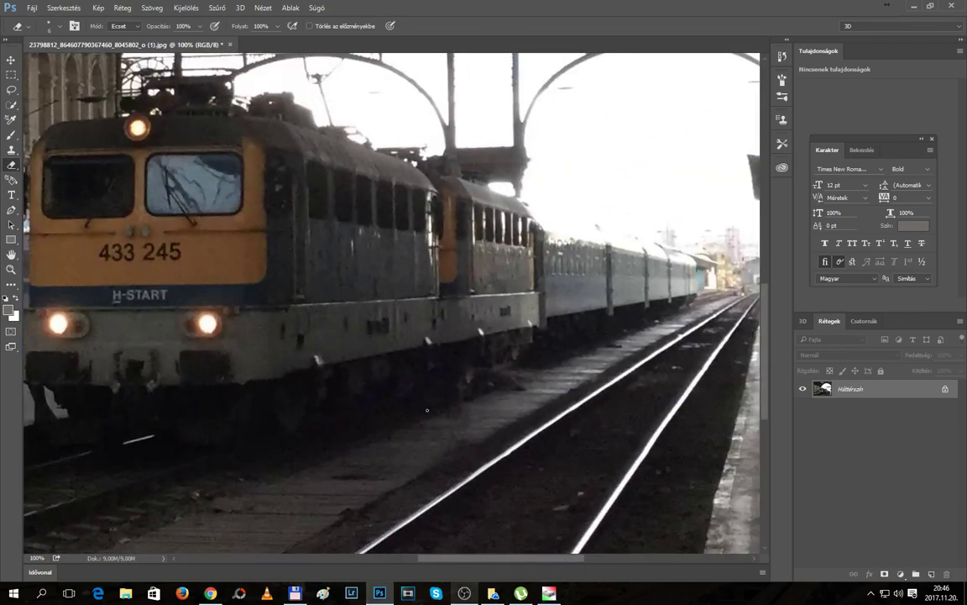
mouse_move(465, 593)
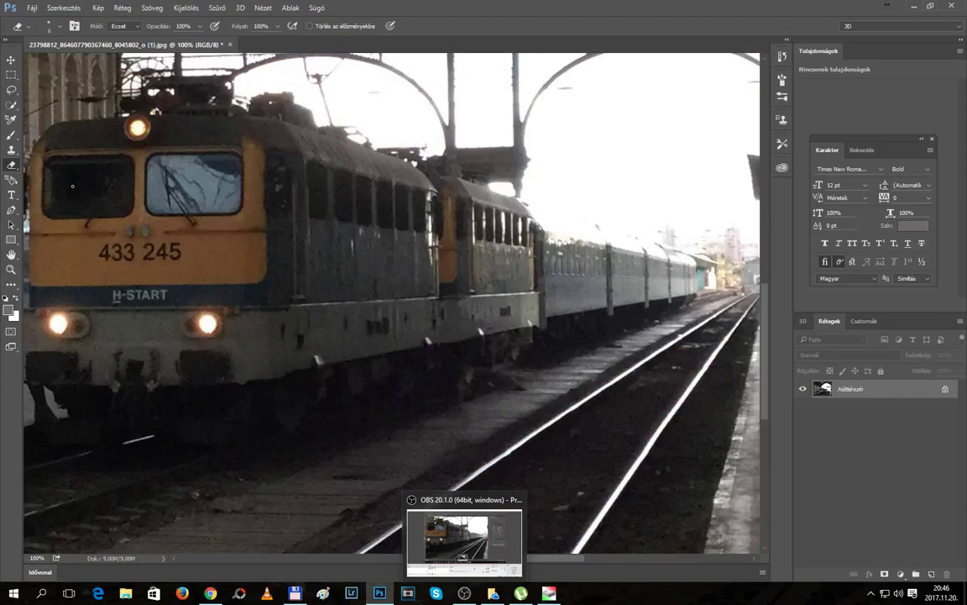
left_click(11, 89)
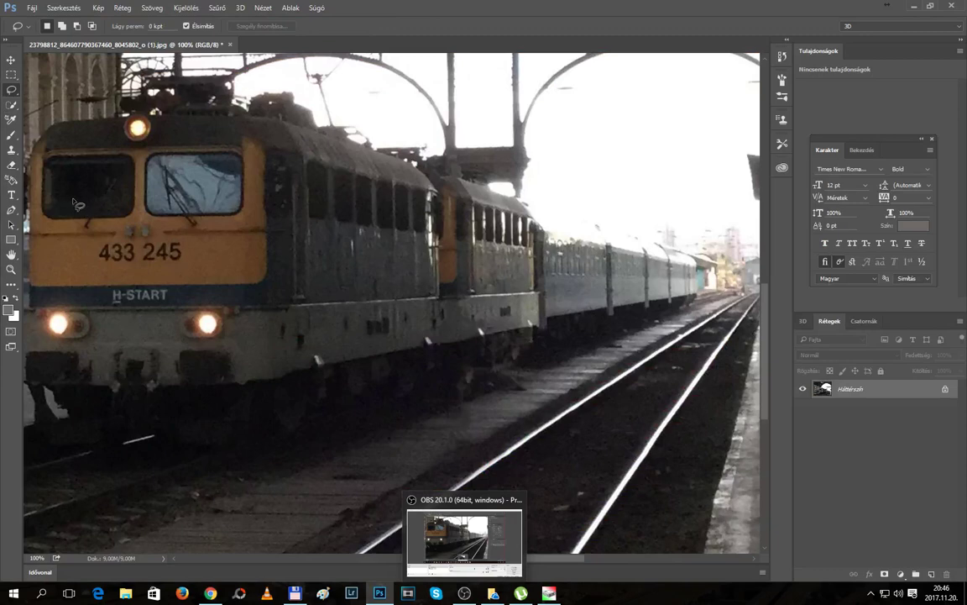
mouse_move(74, 199)
left_mouse_down()
mouse_move(99, 201)
mouse_move(105, 184)
mouse_move(94, 173)
mouse_move(72, 174)
mouse_move(73, 198)
left_mouse_up()
Apply Pixelate > Crystallize with cell size 34 to the selected patch
left_click(216, 8)
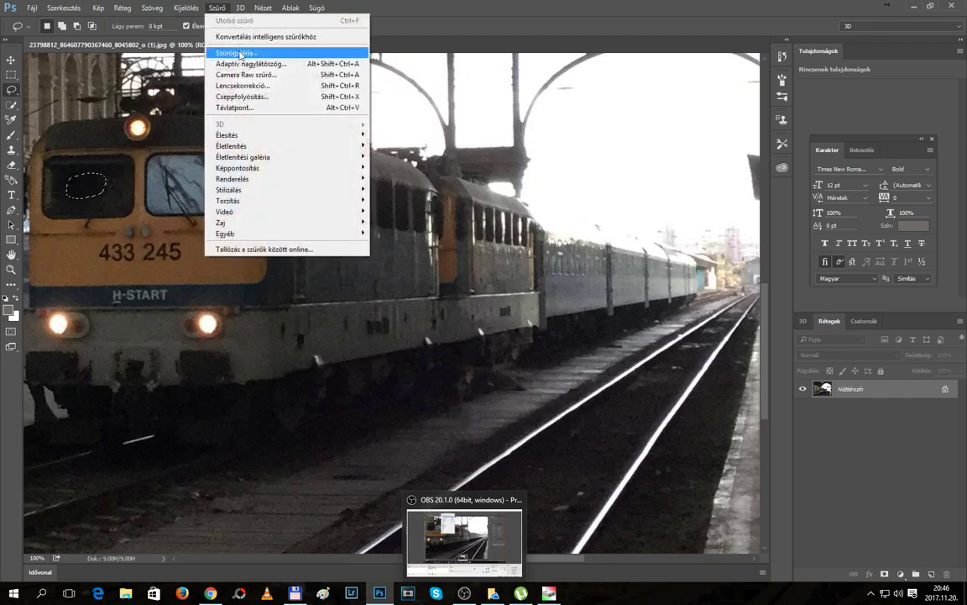
mouse_move(238, 168)
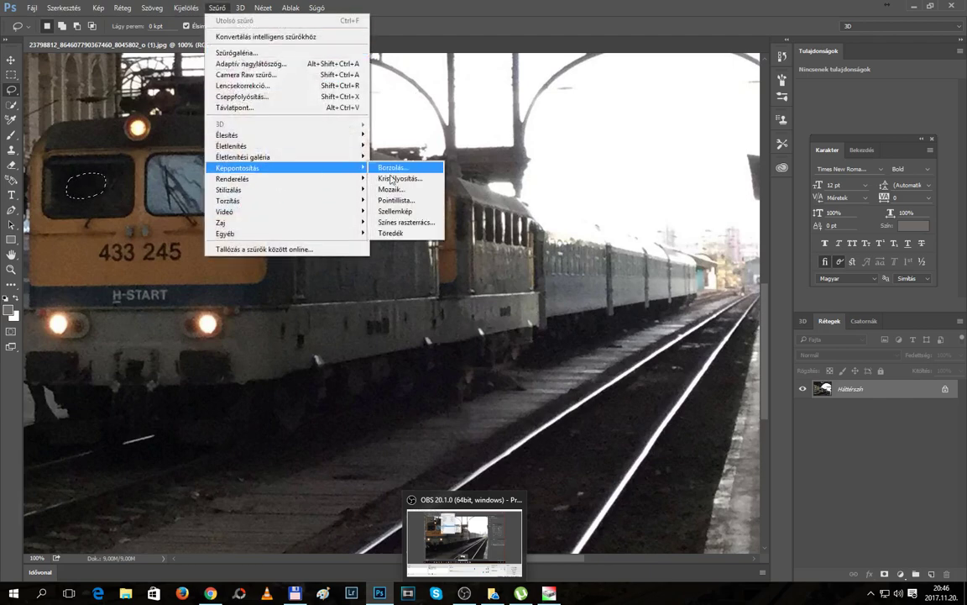
left_click(388, 178)
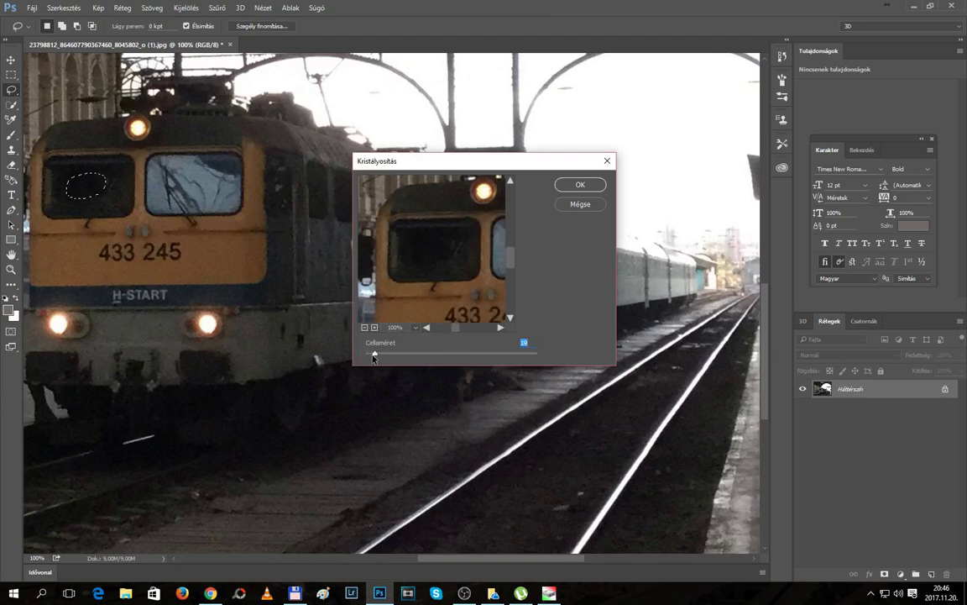
mouse_move(392, 357)
left_mouse_down()
mouse_move(382, 357)
mouse_move(487, 353)
mouse_move(391, 352)
left_mouse_up()
left_click(570, 188)
left_click(193, 198)
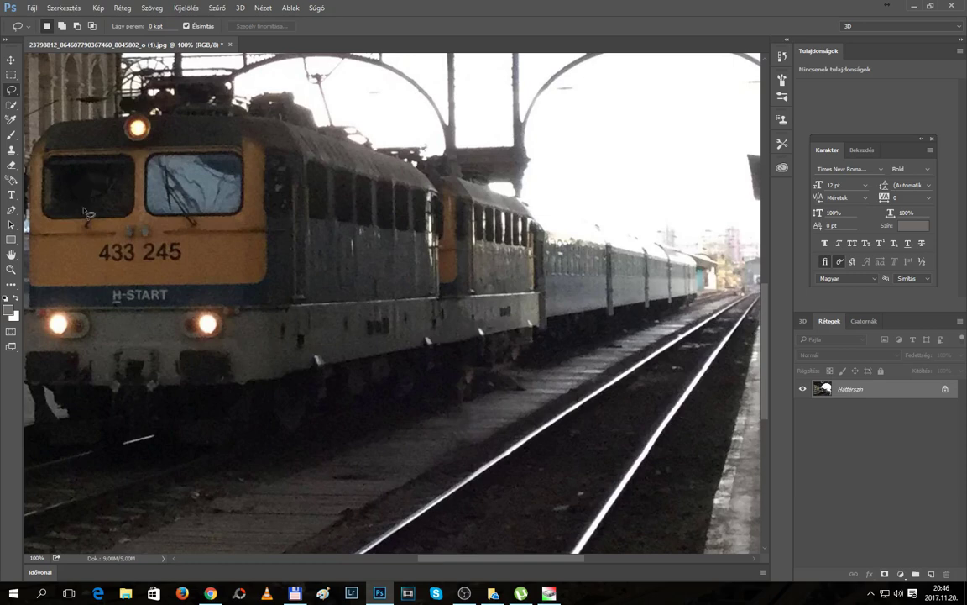
left_click(217, 8)
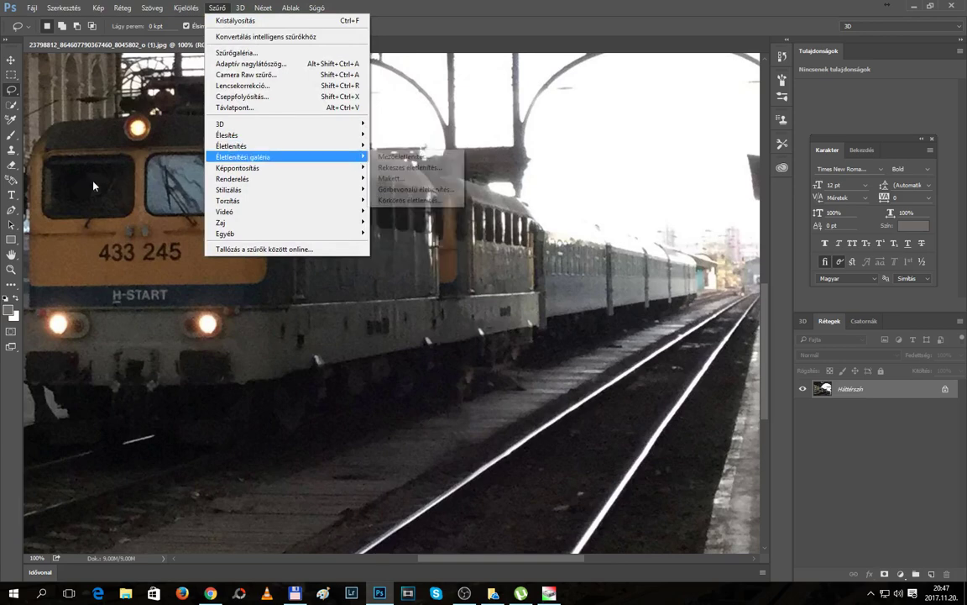
Lasso a small area of the left window and preview Lens Blur without applying it
left_click(12, 89)
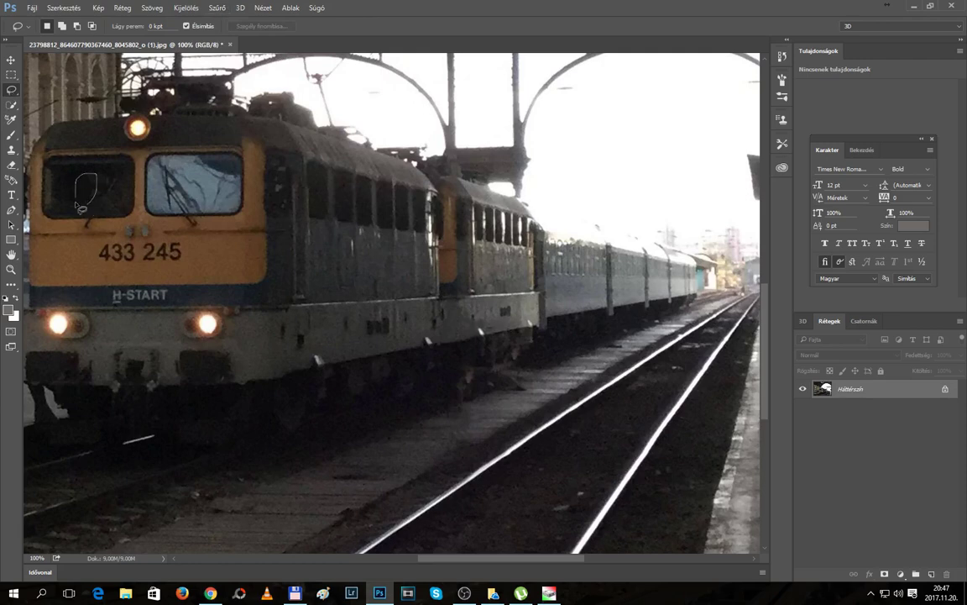
left_click_drag(98, 185, 84, 202)
left_click(215, 9)
mouse_move(231, 146)
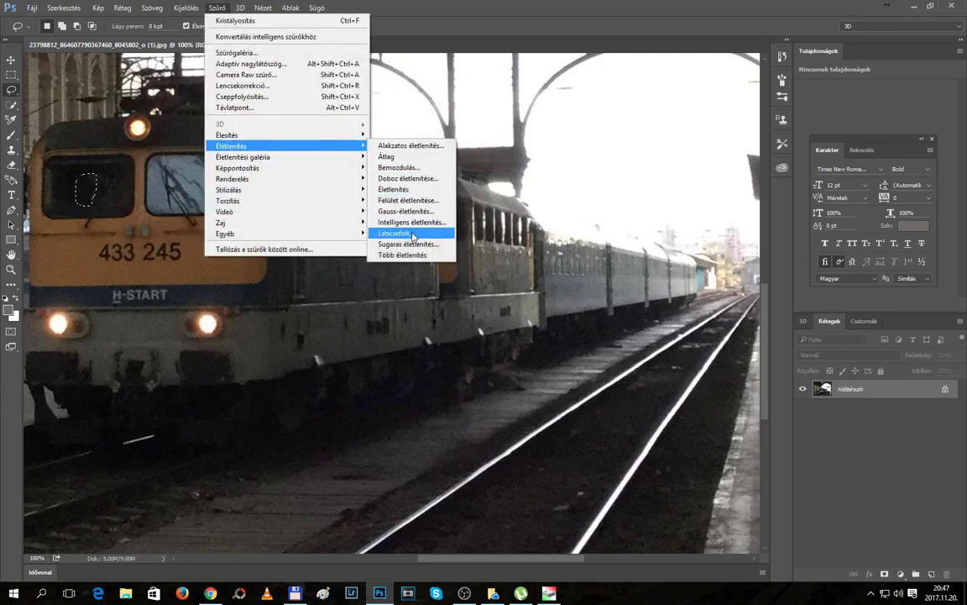
left_click(390, 233)
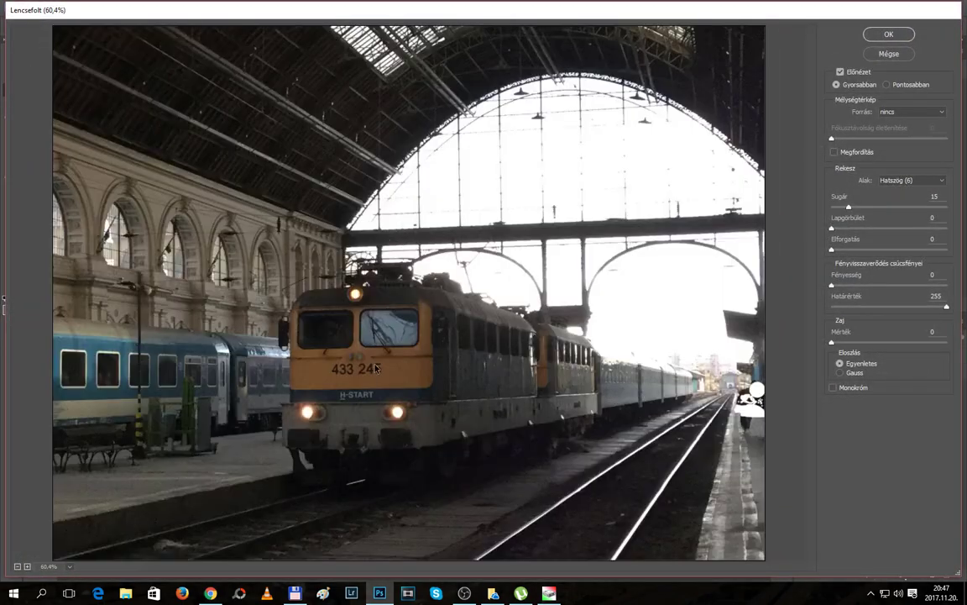
left_click(887, 55)
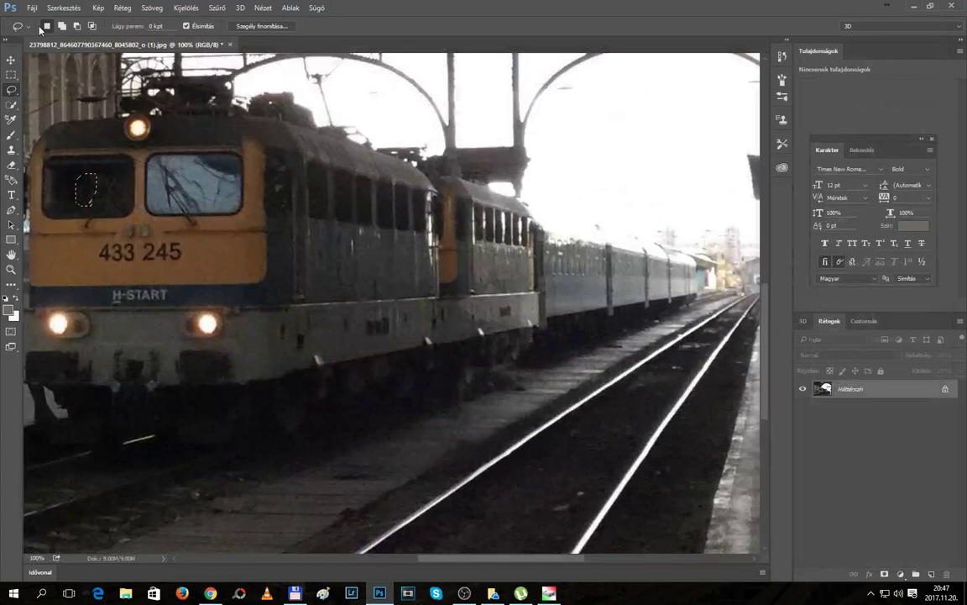
Apply Motion Blur with a lengthened distance to the selected window area
left_click(217, 8)
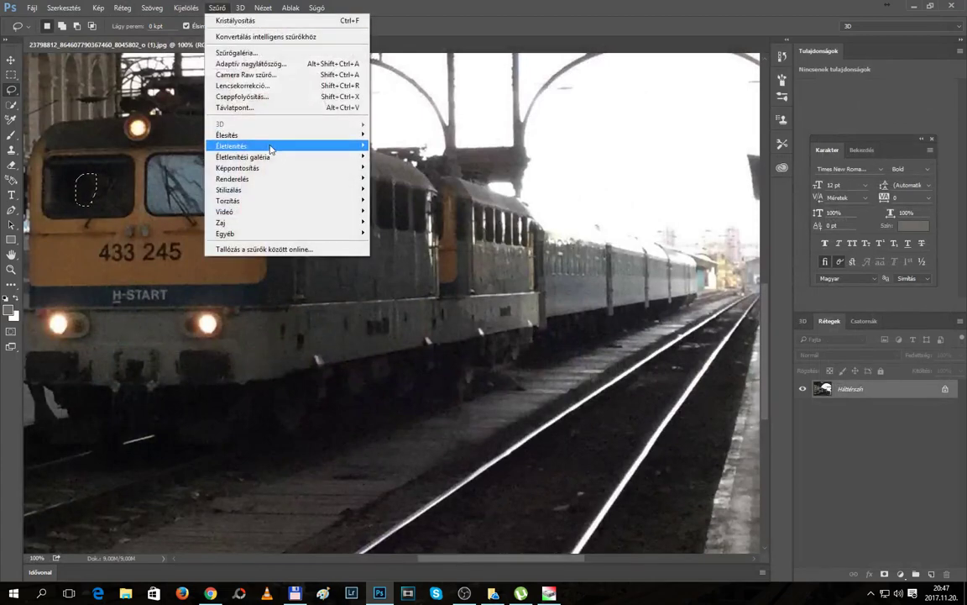
mouse_move(232, 146)
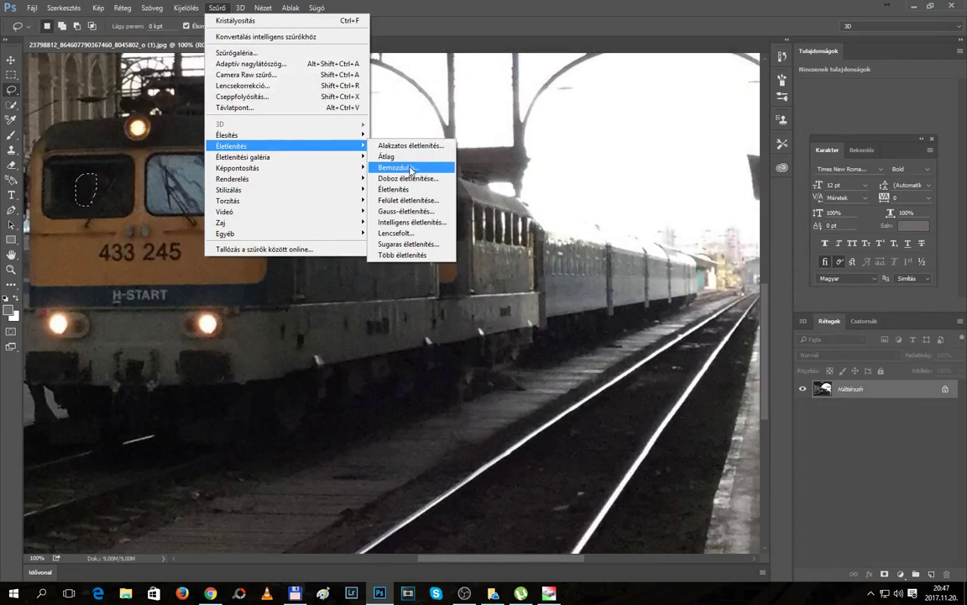
left_click(411, 168)
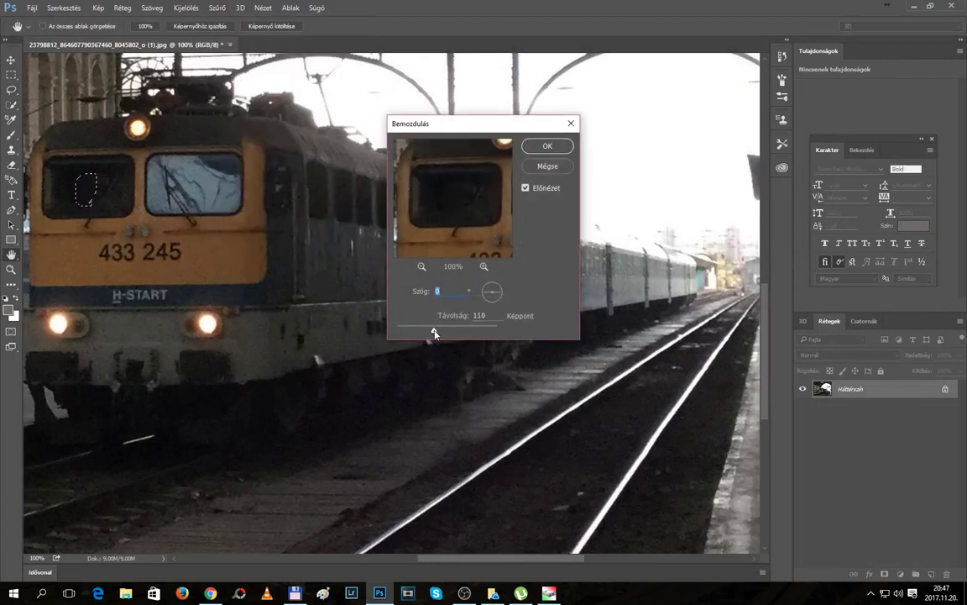
mouse_move(432, 334)
left_mouse_down()
mouse_move(463, 333)
mouse_move(411, 331)
mouse_move(484, 331)
left_mouse_up()
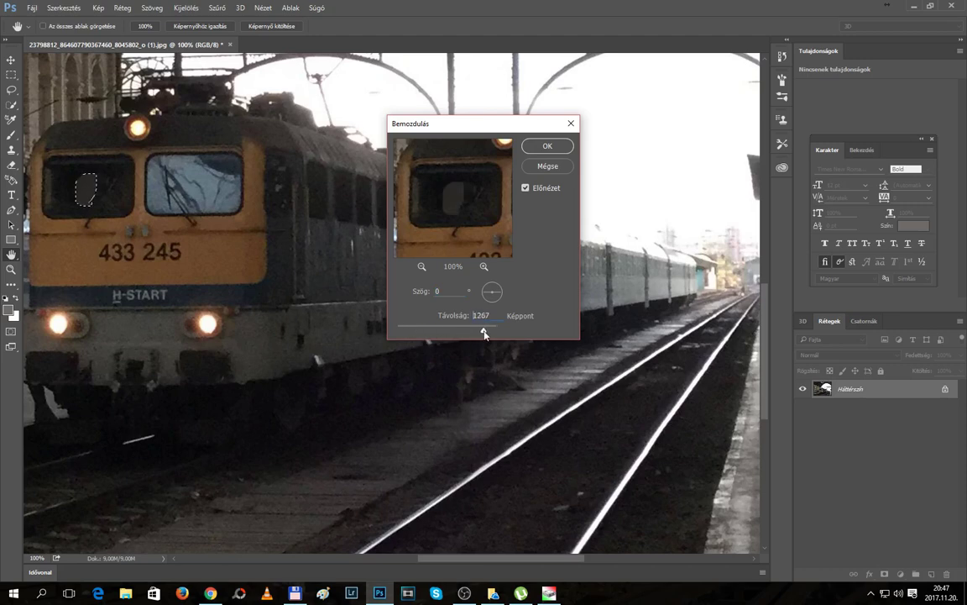
key("Return")
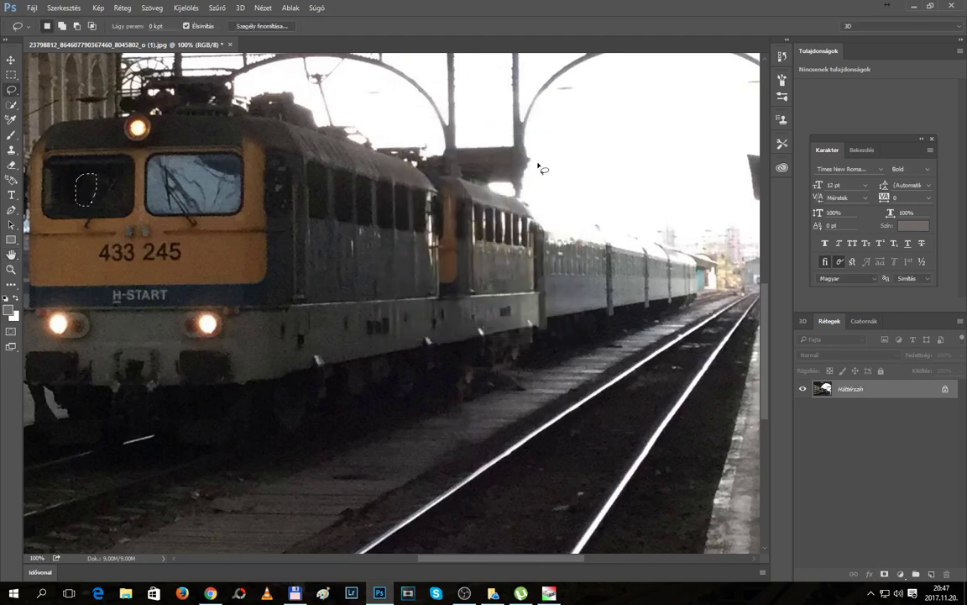
left_click(262, 8)
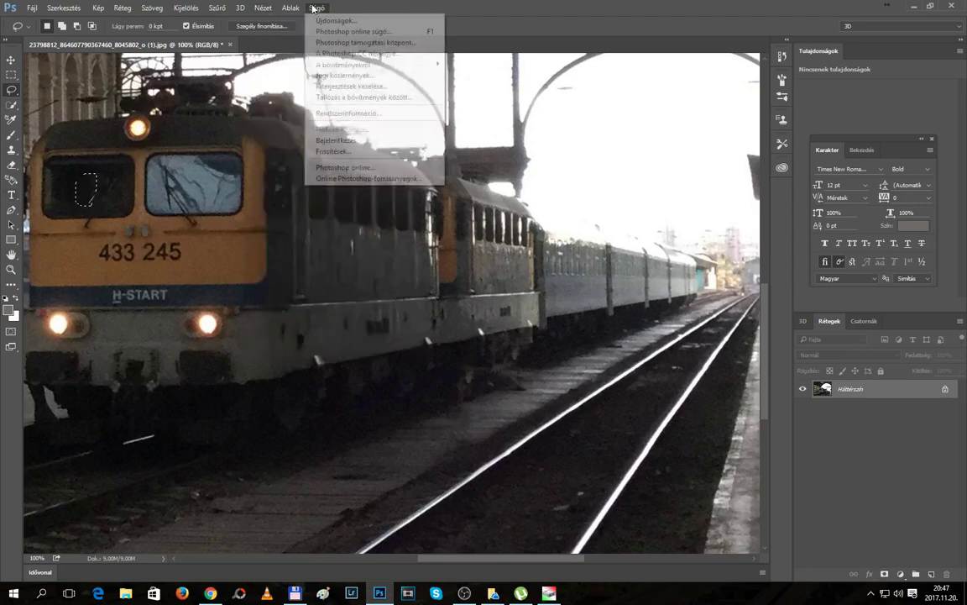
left_click(239, 9)
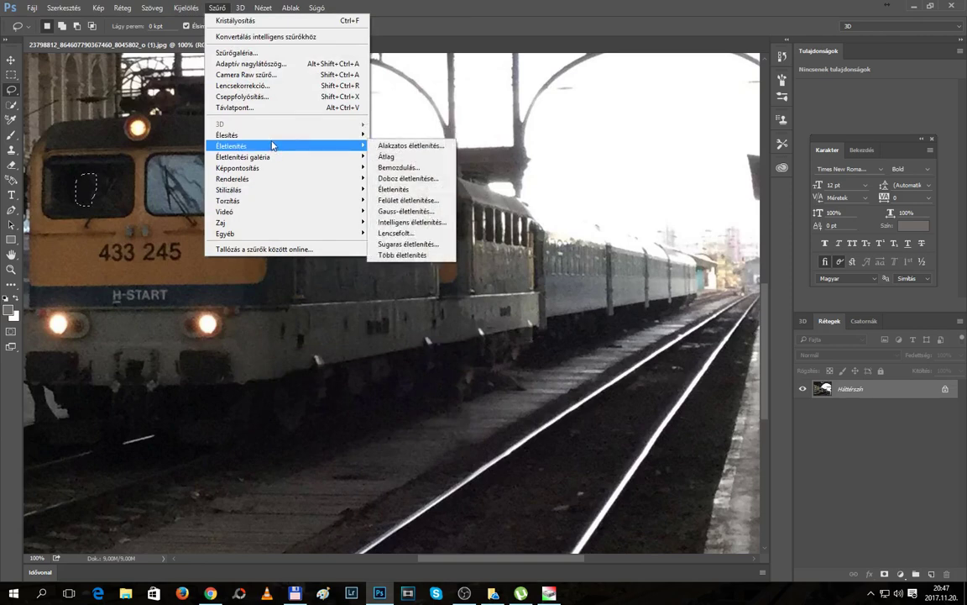
Run Sharpen > Shake Reduction on the station photo, then leave it for the Filter menu
mouse_move(226, 134)
left_click(395, 168)
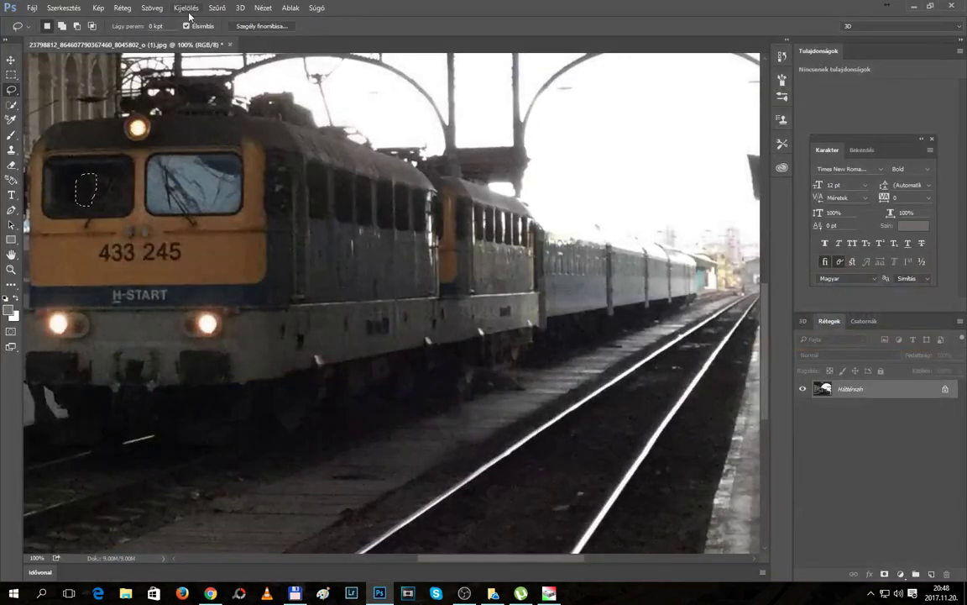
left_click(215, 8)
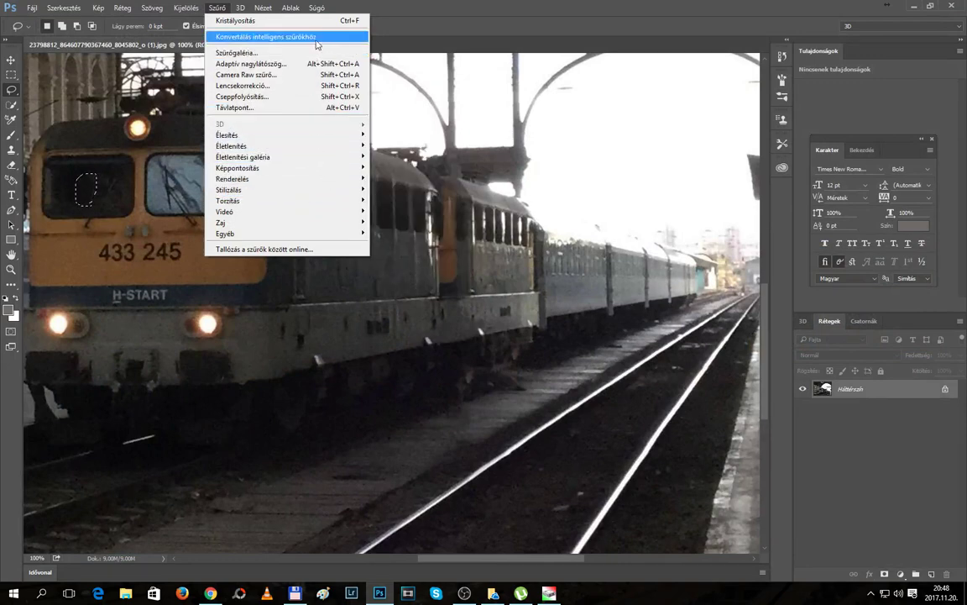
mouse_move(252, 223)
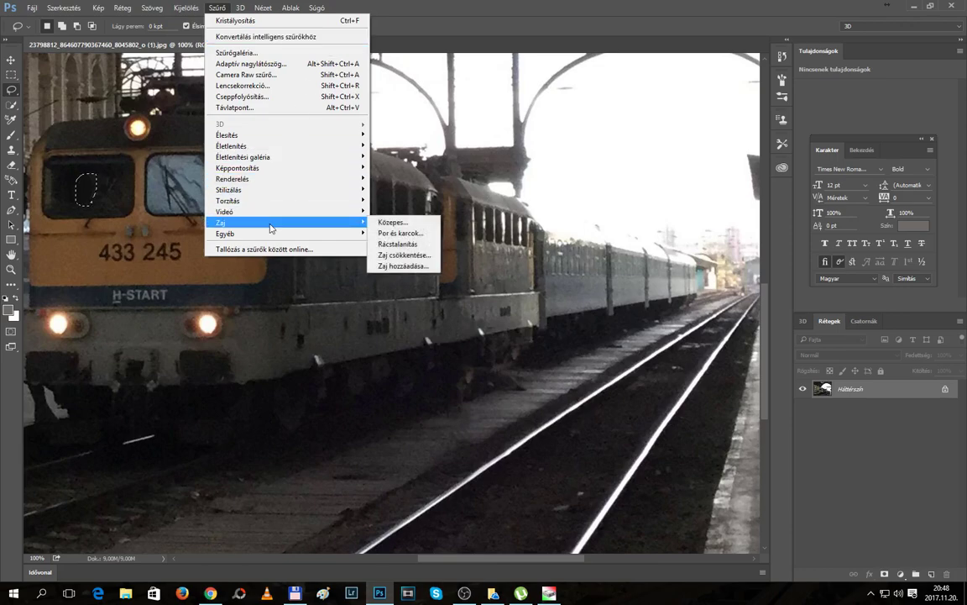
Try Reduce Noise at strength 8, colour noise 96%, sharpening 61%, then close it unapplied
left_click(411, 257)
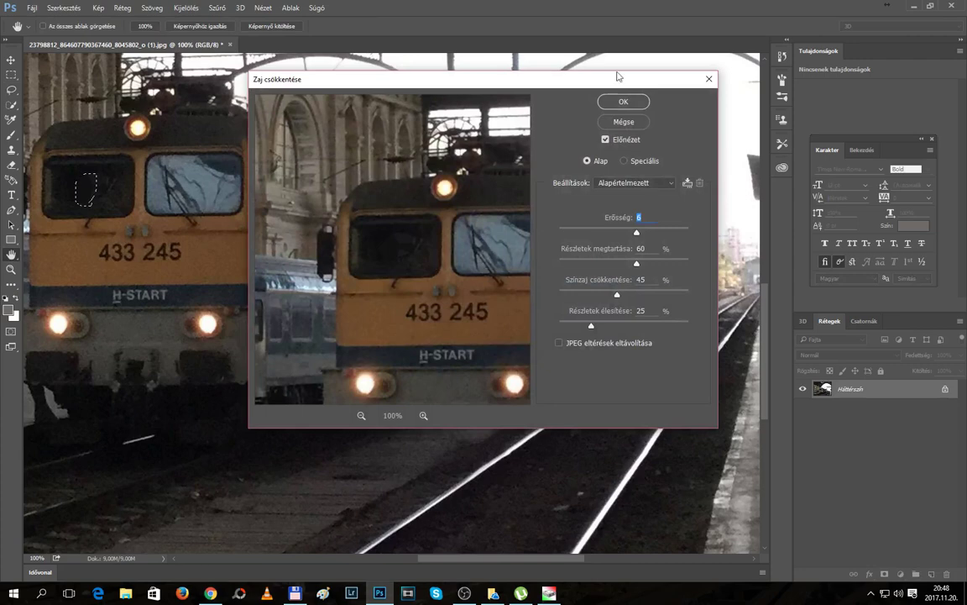
mouse_move(636, 231)
left_mouse_down()
mouse_move(656, 231)
mouse_move(649, 263)
mouse_move(558, 267)
mouse_move(644, 262)
mouse_move(669, 233)
left_mouse_up()
left_click_drag(629, 298, 690, 295)
left_click_drag(591, 326, 684, 326)
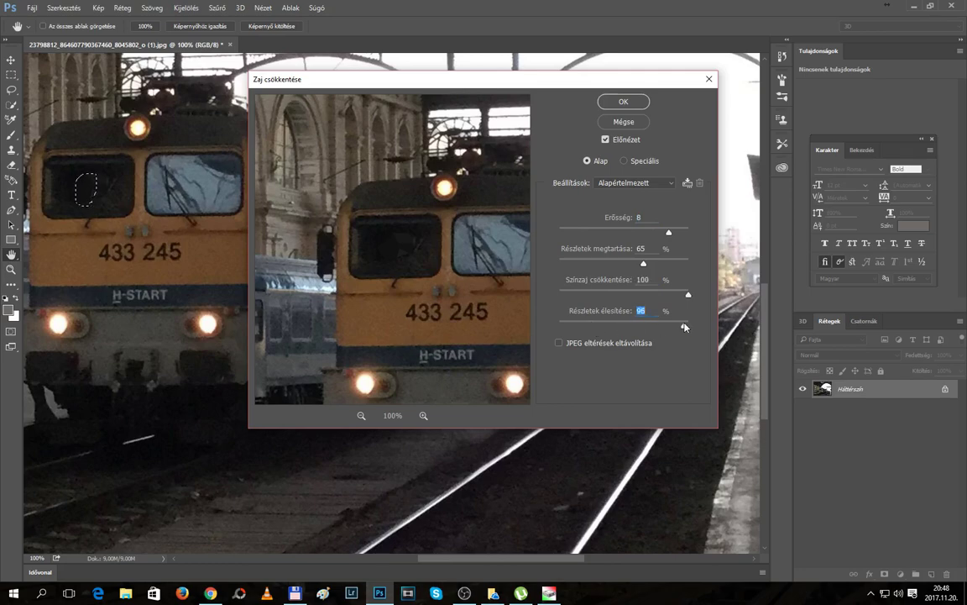
left_click_drag(685, 327, 613, 326)
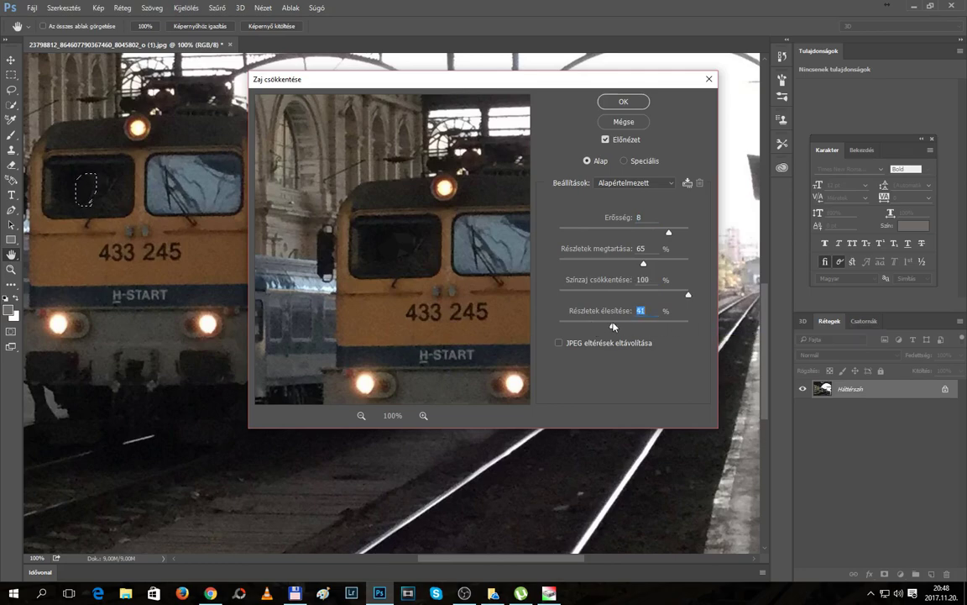
left_click(709, 78)
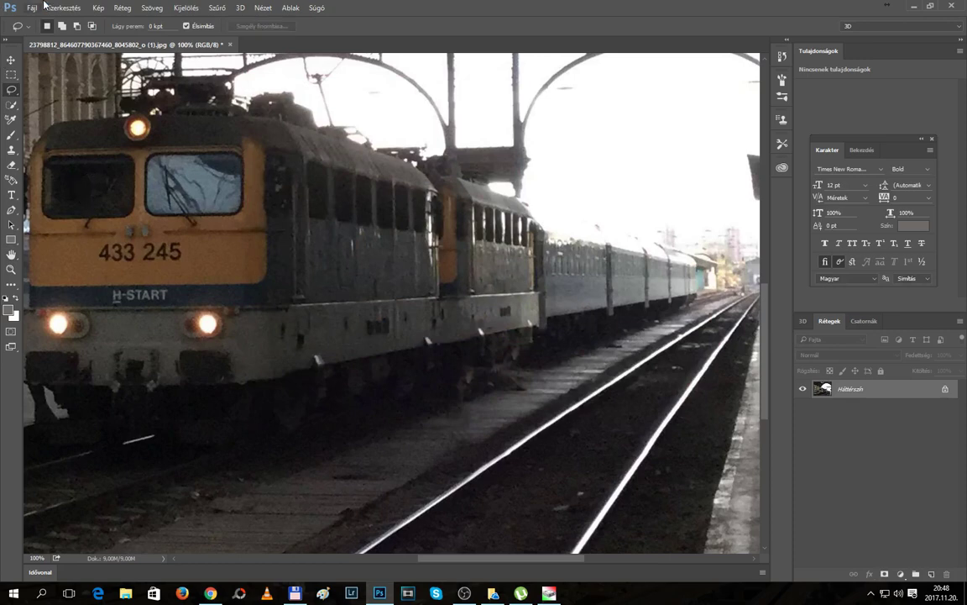
Reopen Reduce Noise, preview the locomotive front, and raise detail sharpening to 100%
left_click(216, 8)
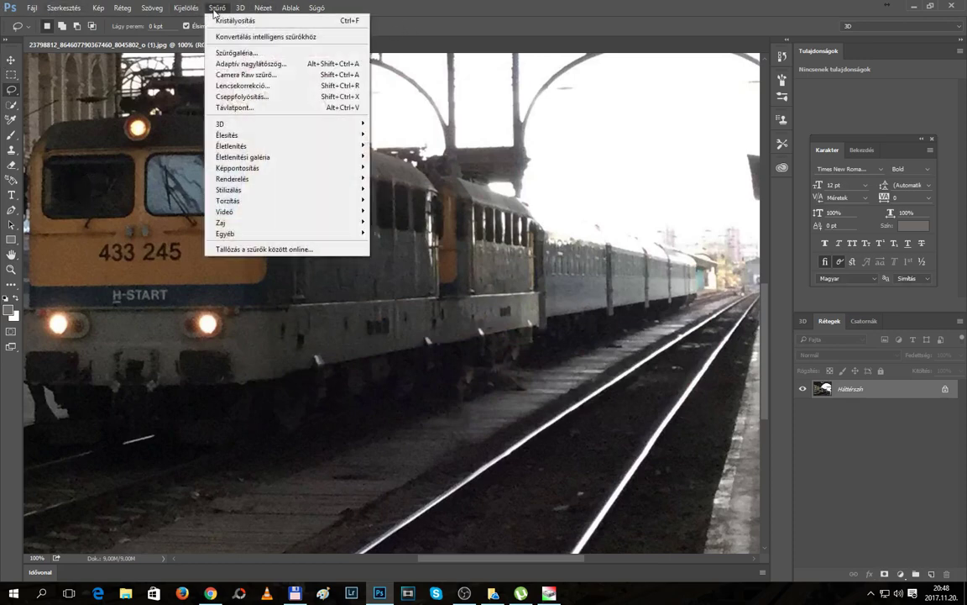
mouse_move(285, 222)
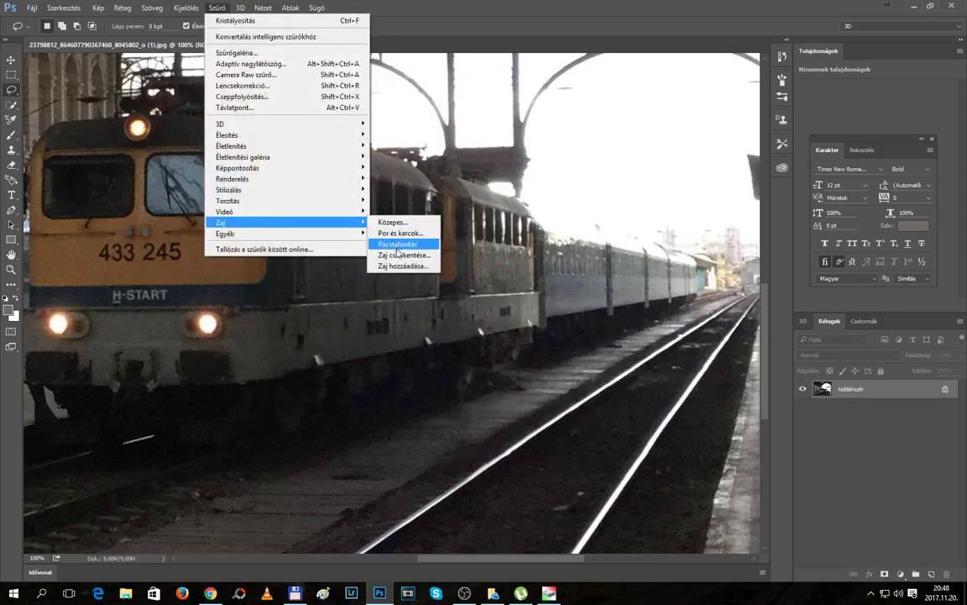
left_click(402, 255)
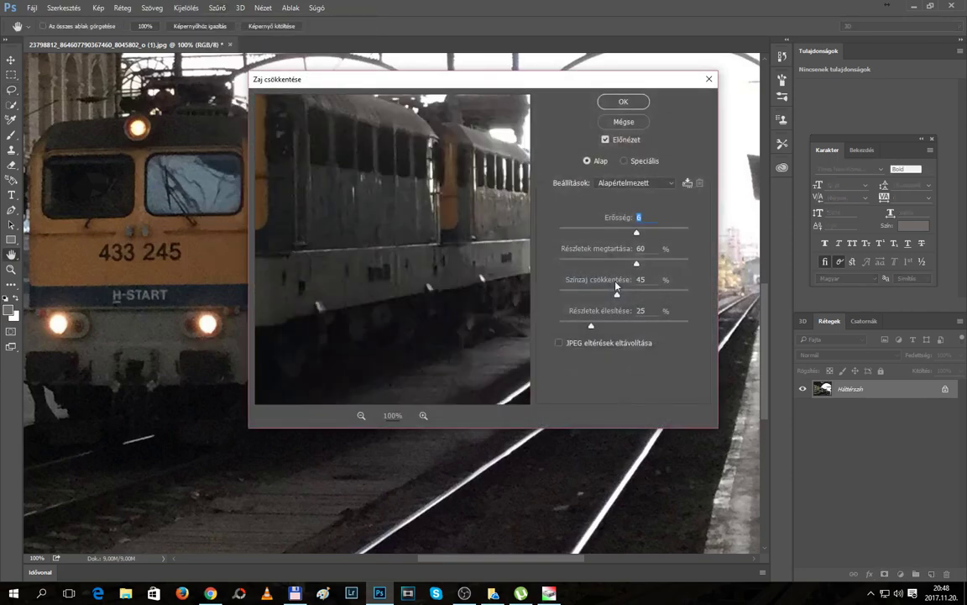
mouse_move(352, 269)
left_mouse_down()
mouse_move(611, 304)
mouse_move(672, 295)
left_mouse_up()
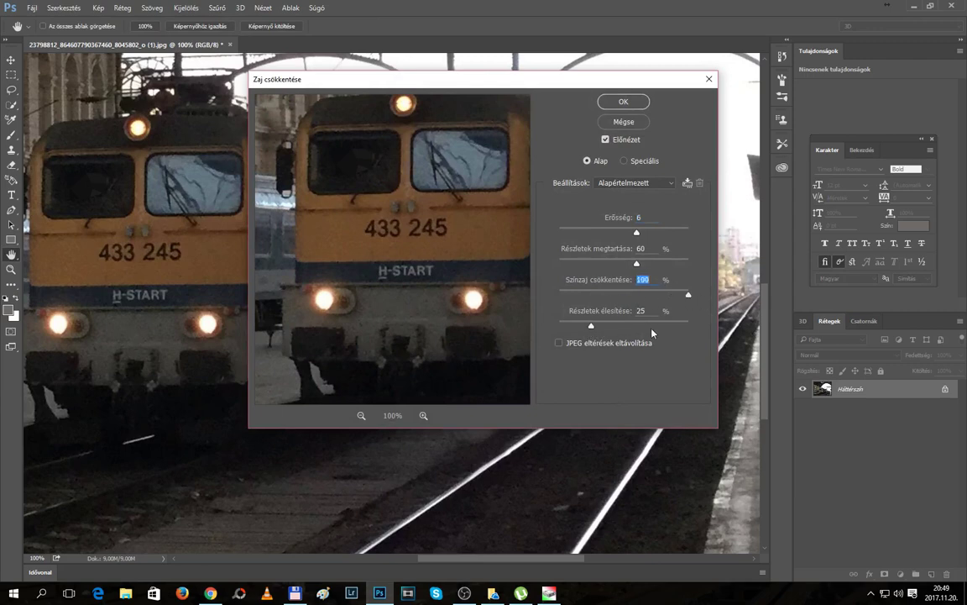
left_click_drag(591, 325, 704, 332)
Cancel Reduce Noise, close the train photo choosing Nem (Don't Save), and switch to OBS Studio
left_click(629, 125)
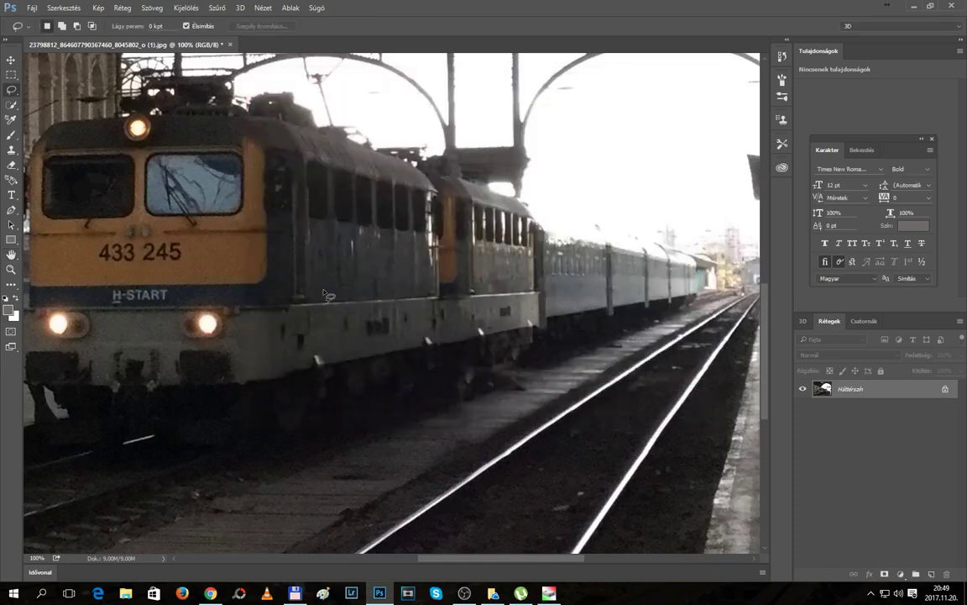
key("ctrl+w")
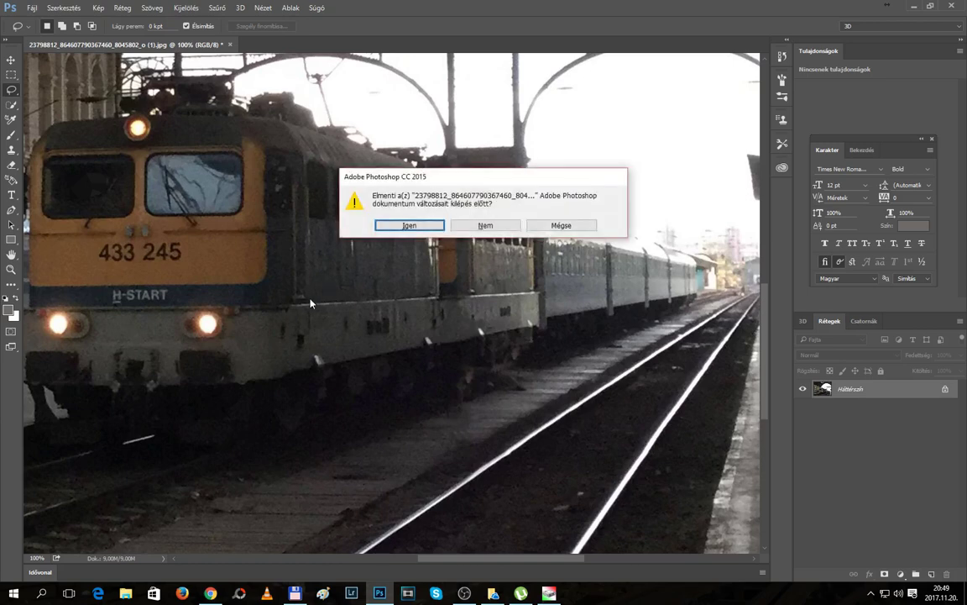
left_click(484, 225)
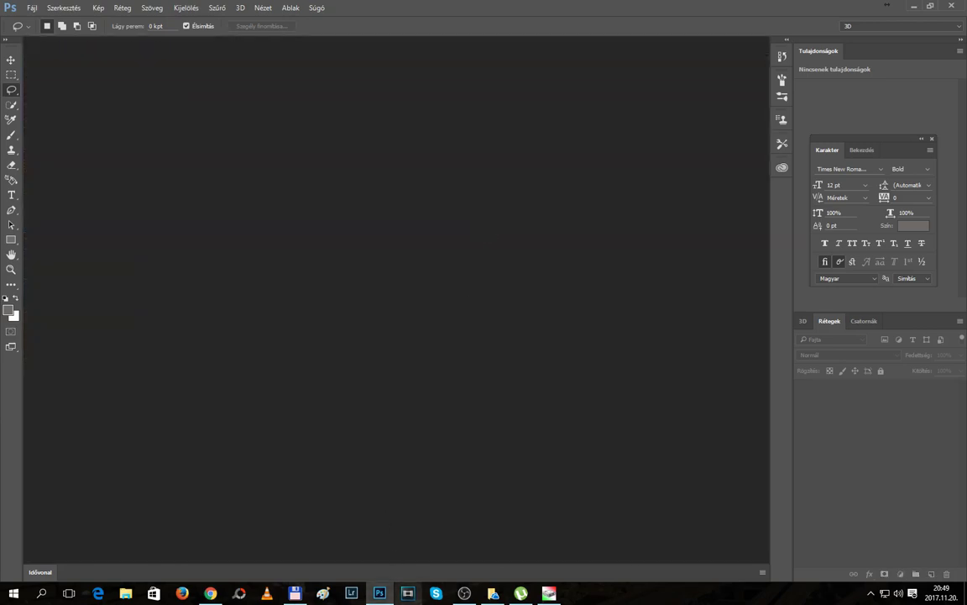
left_click(465, 593)
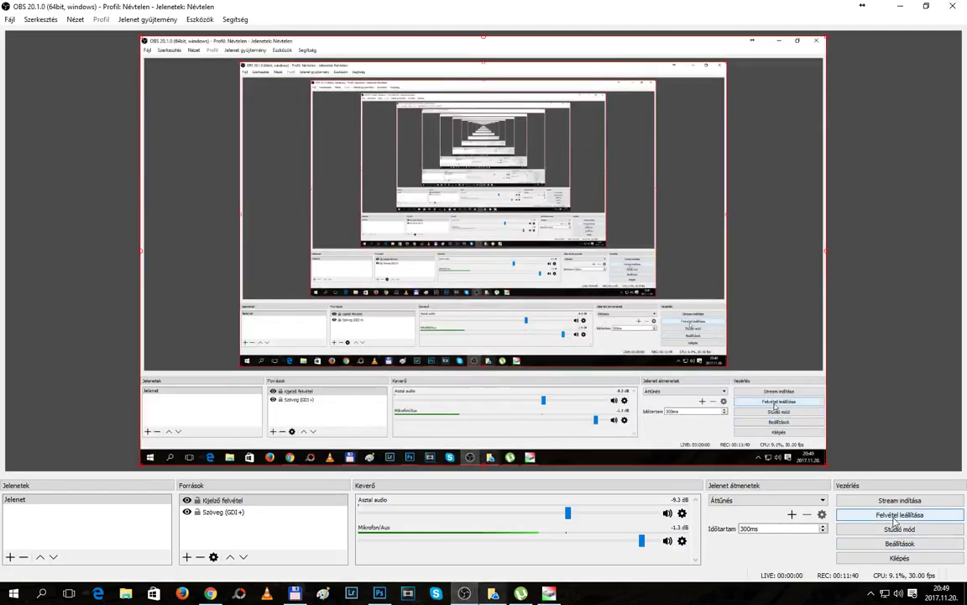